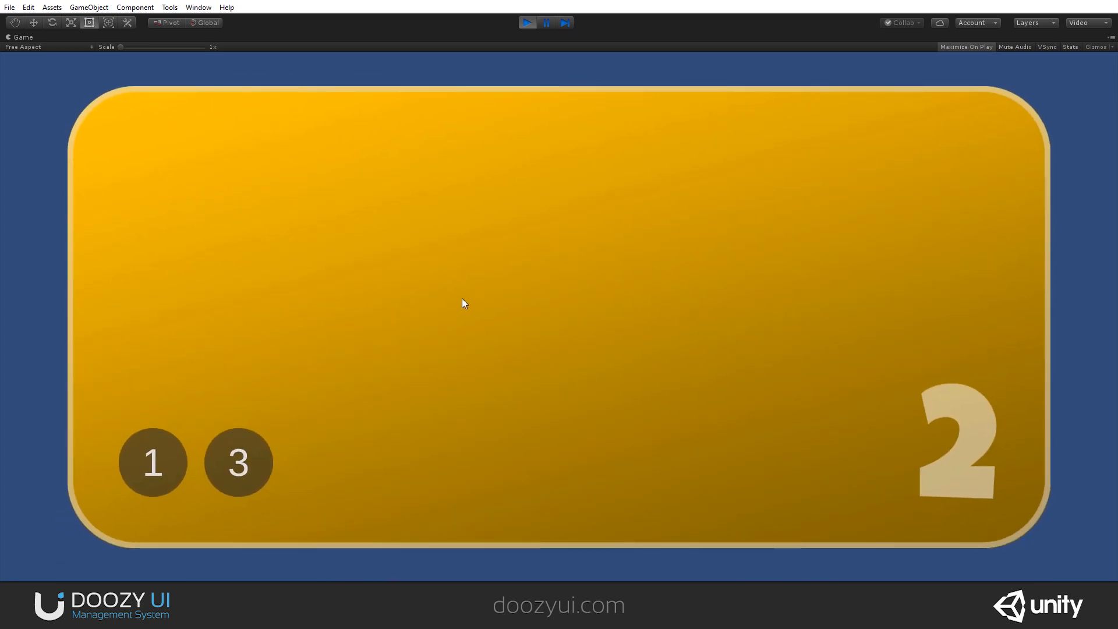
Test moving between views 1, 2 and 3 in the running game with the numbered and back buttons, and stop play mode
key(Escape)
click(162, 445)
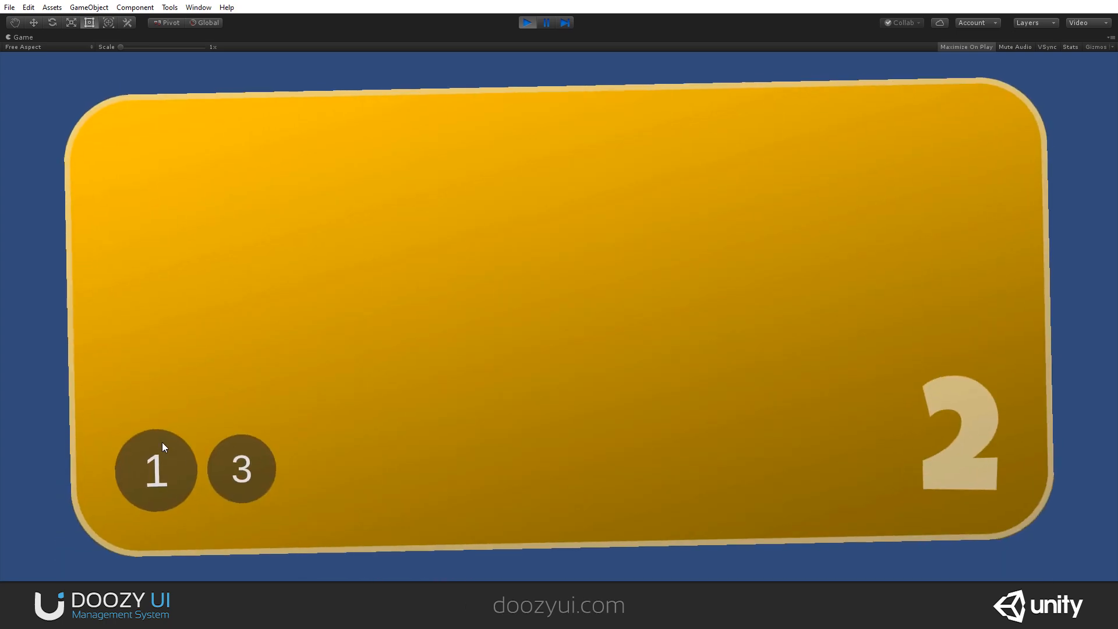
click(150, 461)
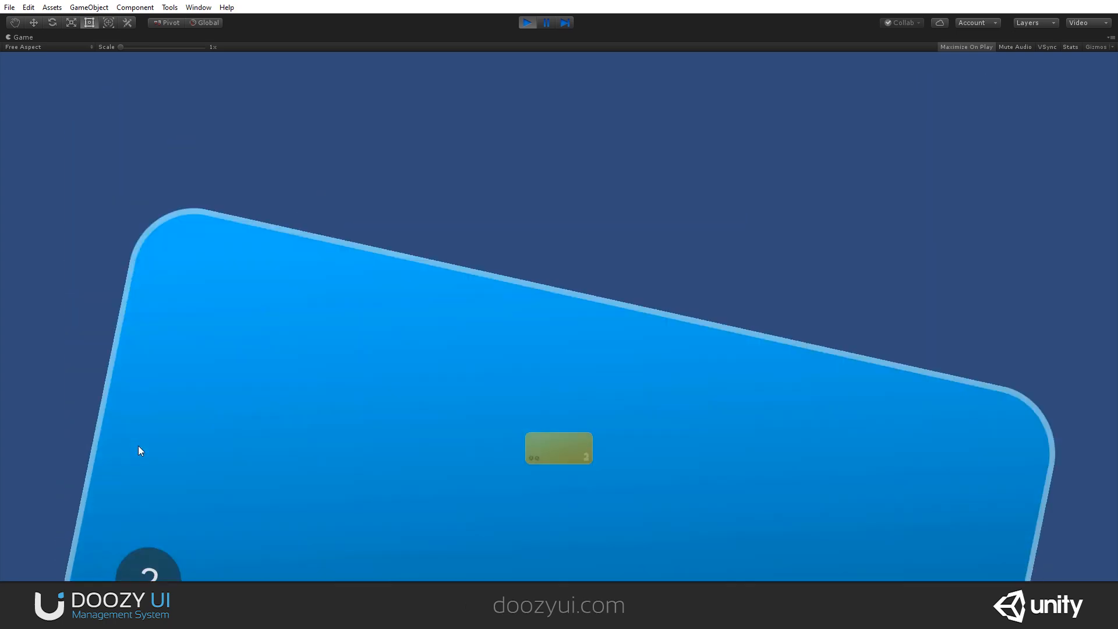
click(174, 446)
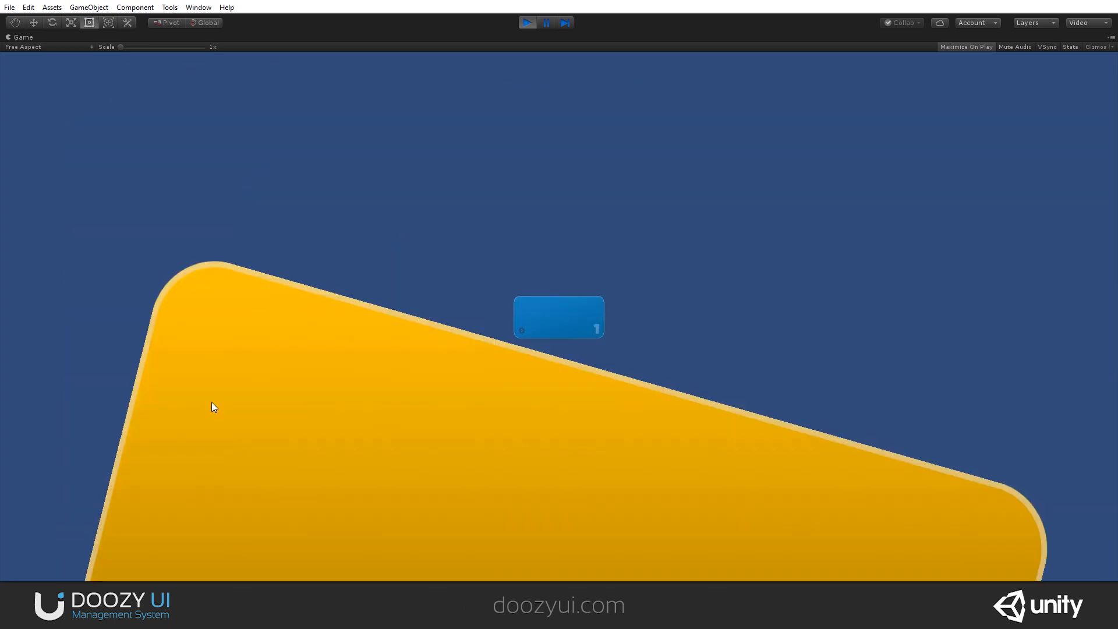
click(236, 477)
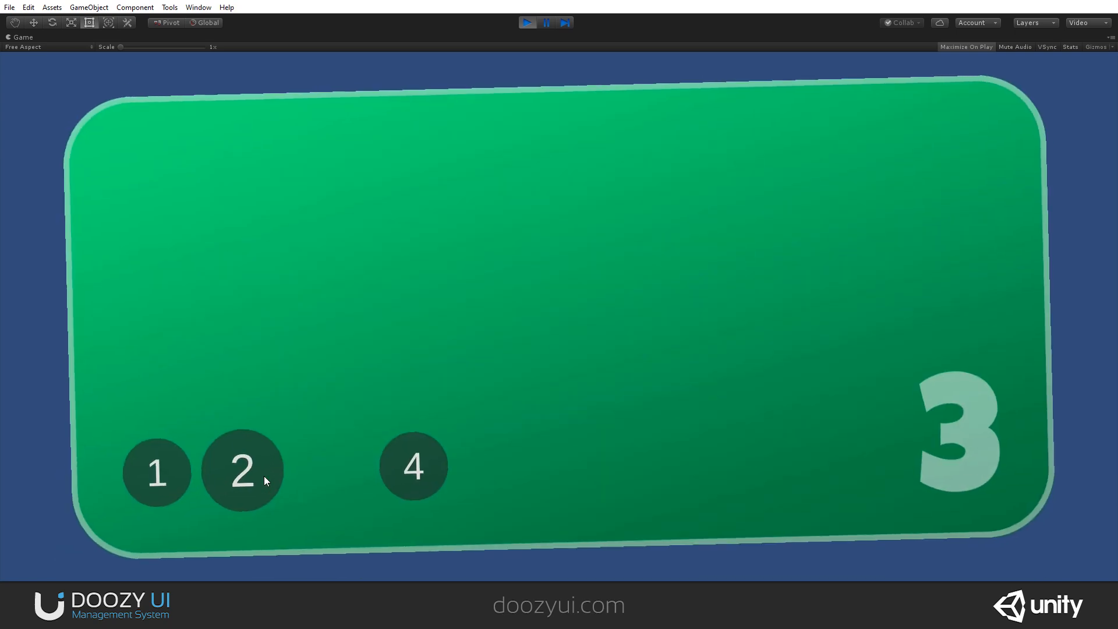
key(Escape)
key(Escape)
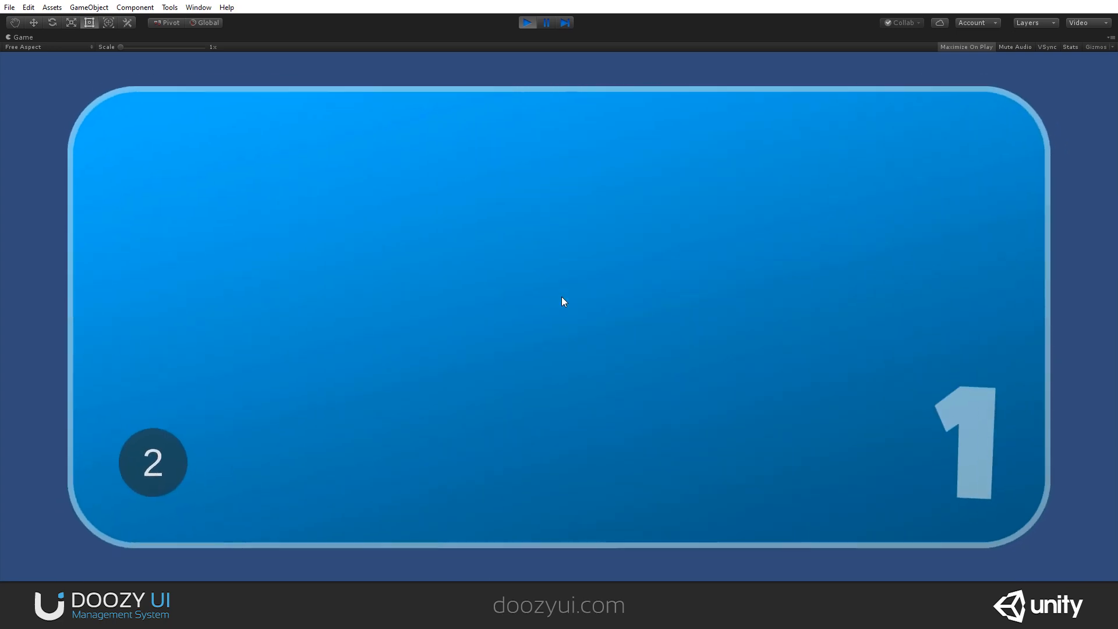
click(523, 24)
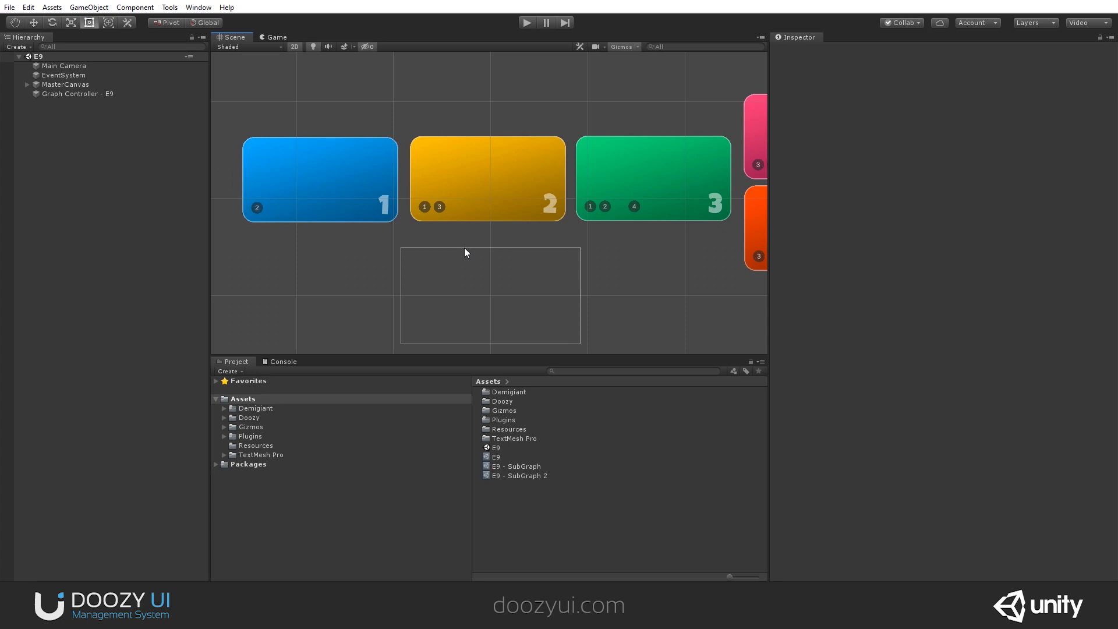
Open the E9 graph in Nody from the Graph Controller - E9 object
click(61, 94)
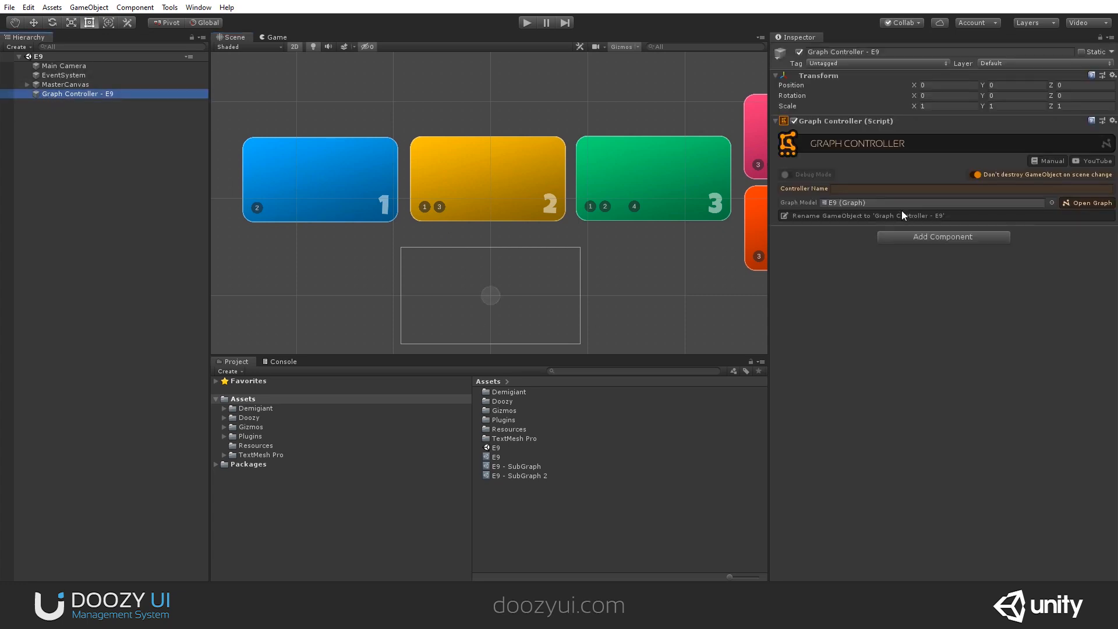
click(1089, 203)
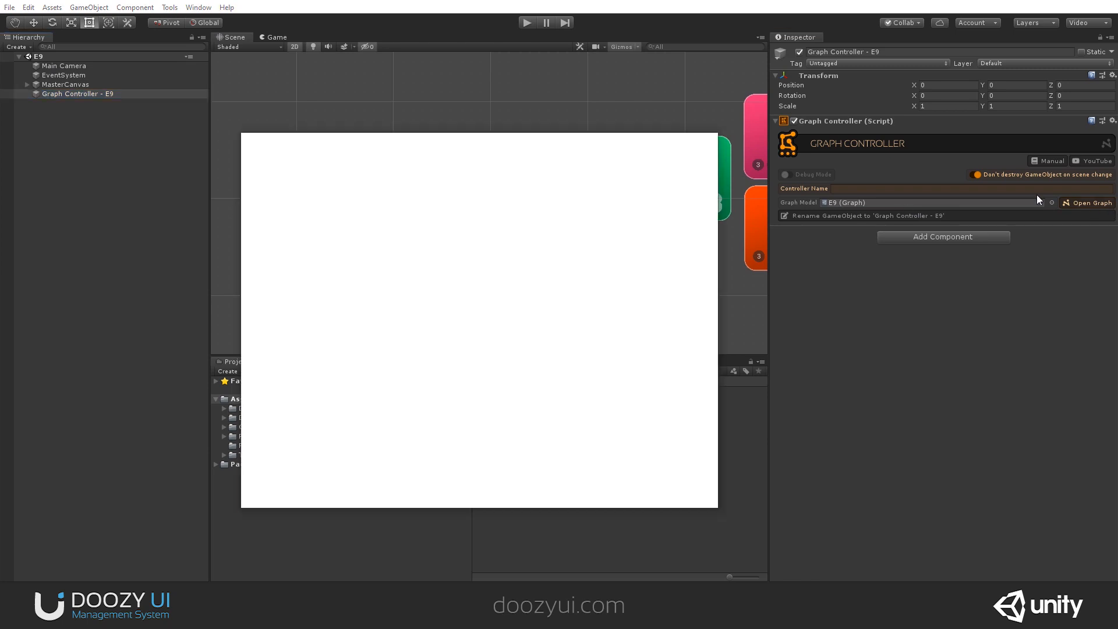
scroll(428, 256, up, 1)
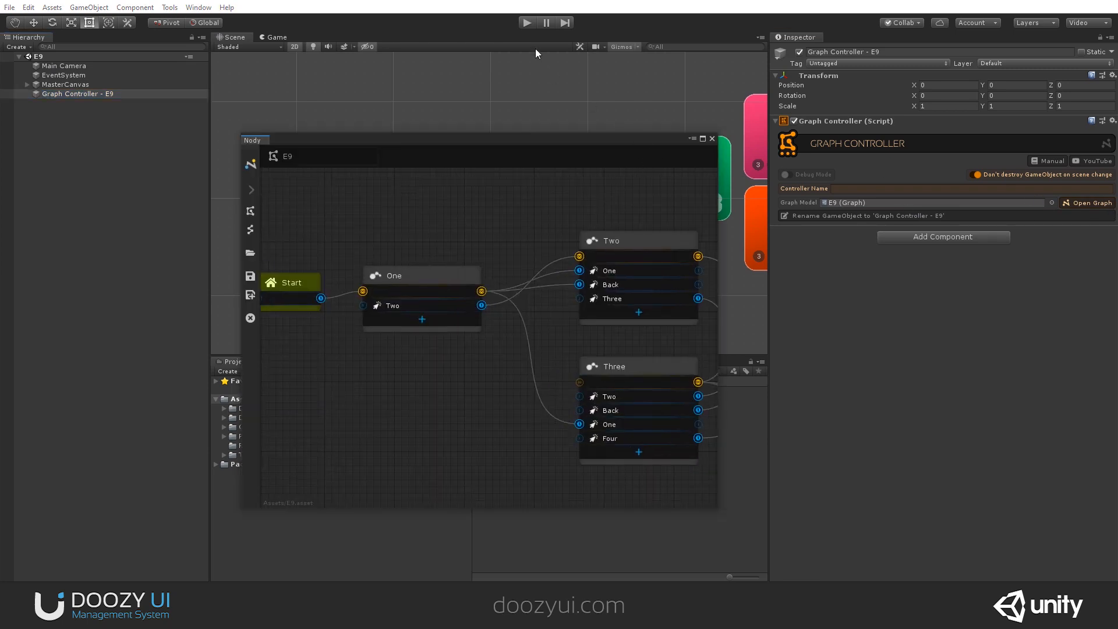
Run the game and move the Nody window so the graph and the view's number button can both be seen
click(528, 22)
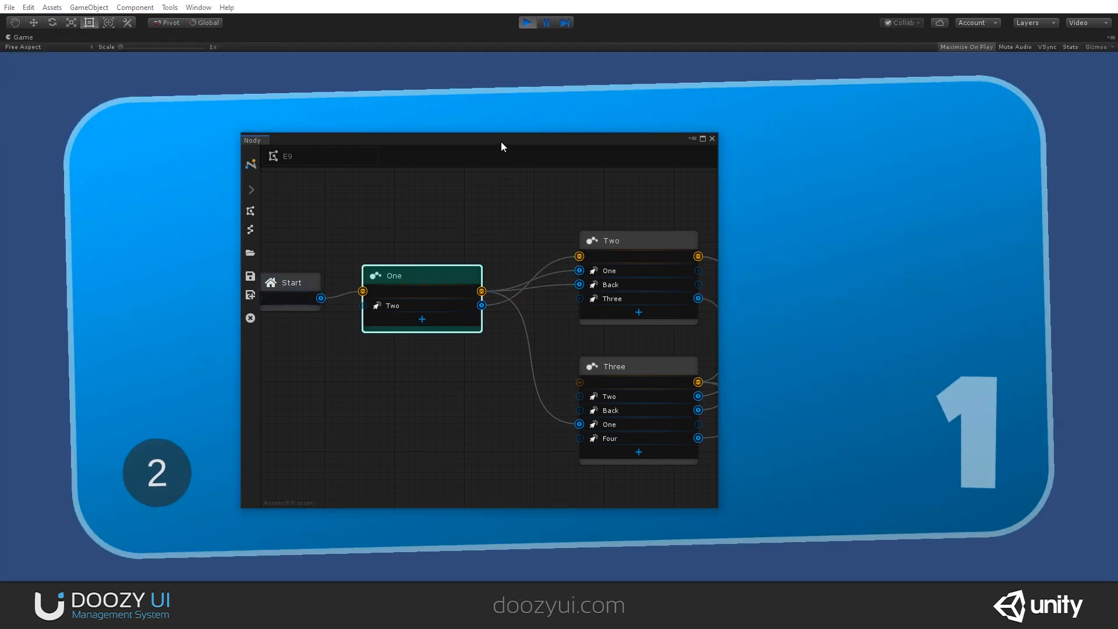
drag(500, 141, 554, 72)
mouse_move(571, 133)
middle_down()
mouse_move(526, 114)
mouse_move(551, 127)
middle_up()
scroll(526, 113, up, 2)
scroll(558, 137, down, 1)
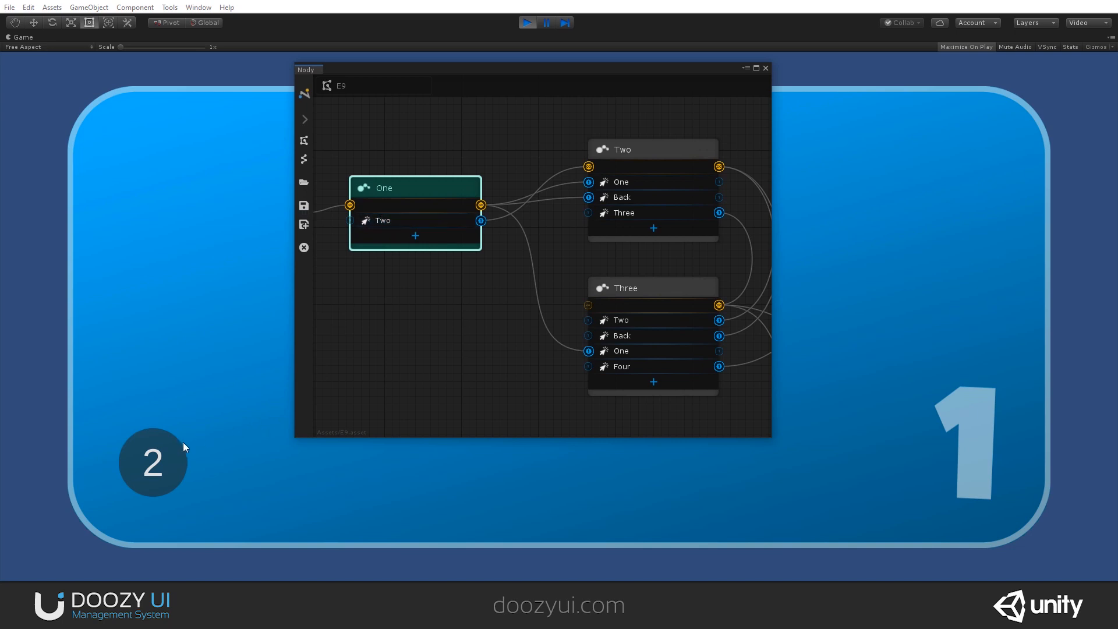
Switch repeatedly between views 1 and 2, once with the back action, and follow the One and Two nodes in the graph
click(167, 451)
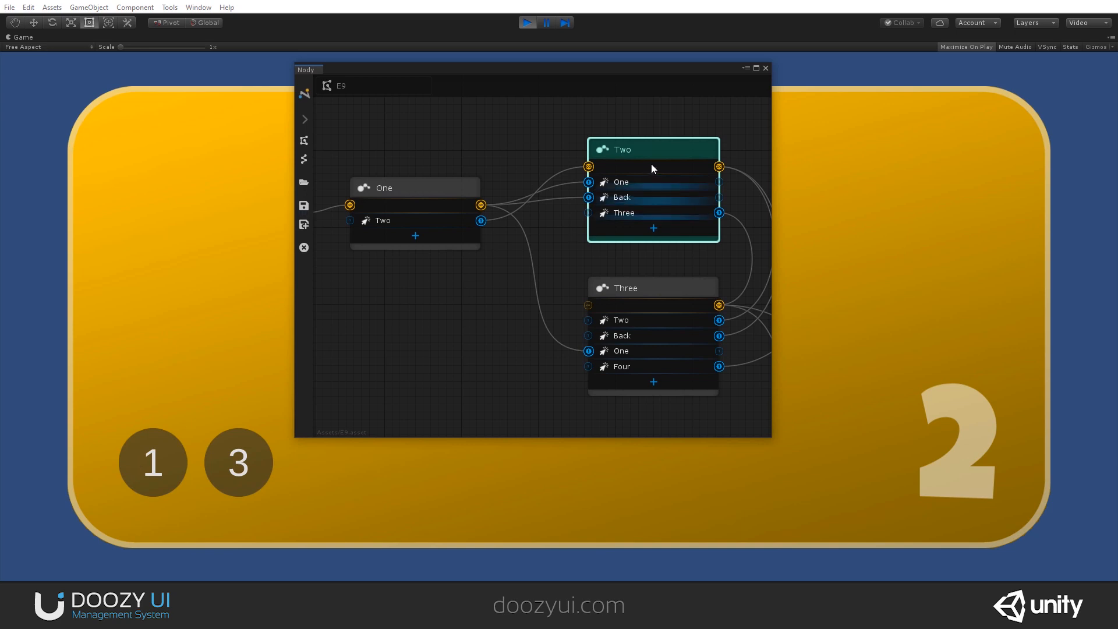
scroll(651, 165, up, 2)
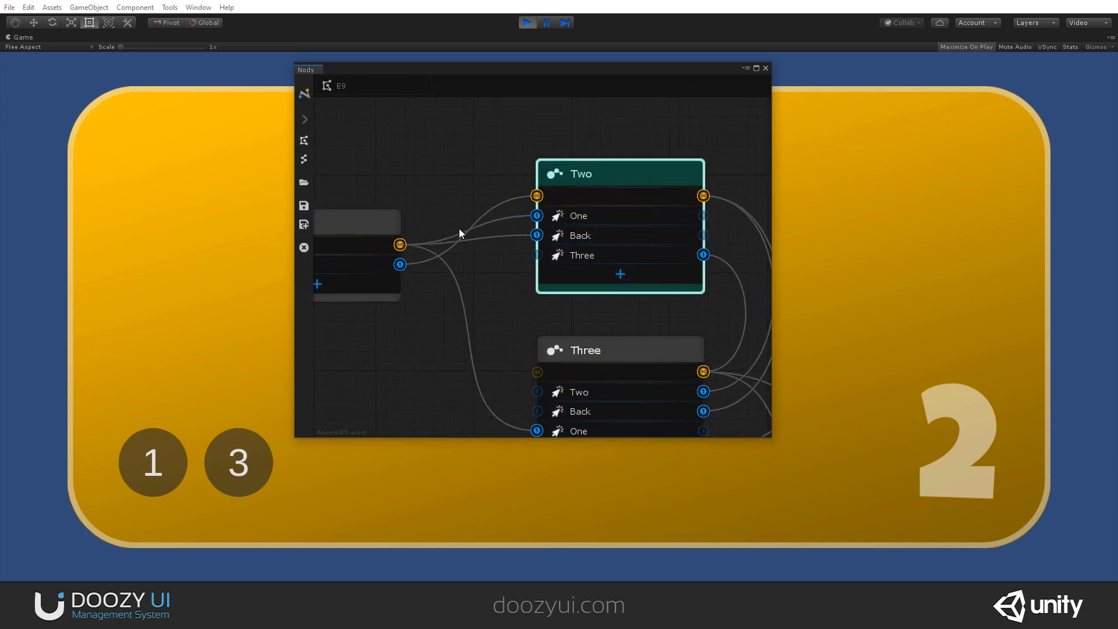
middle_drag(476, 172, 521, 143)
click(155, 442)
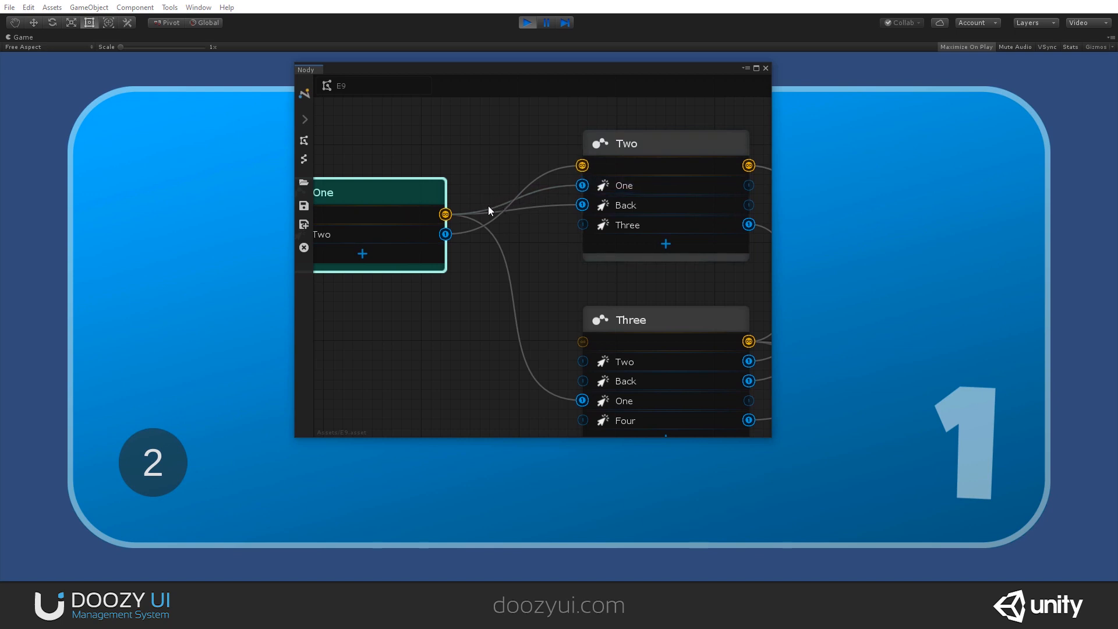
click(169, 463)
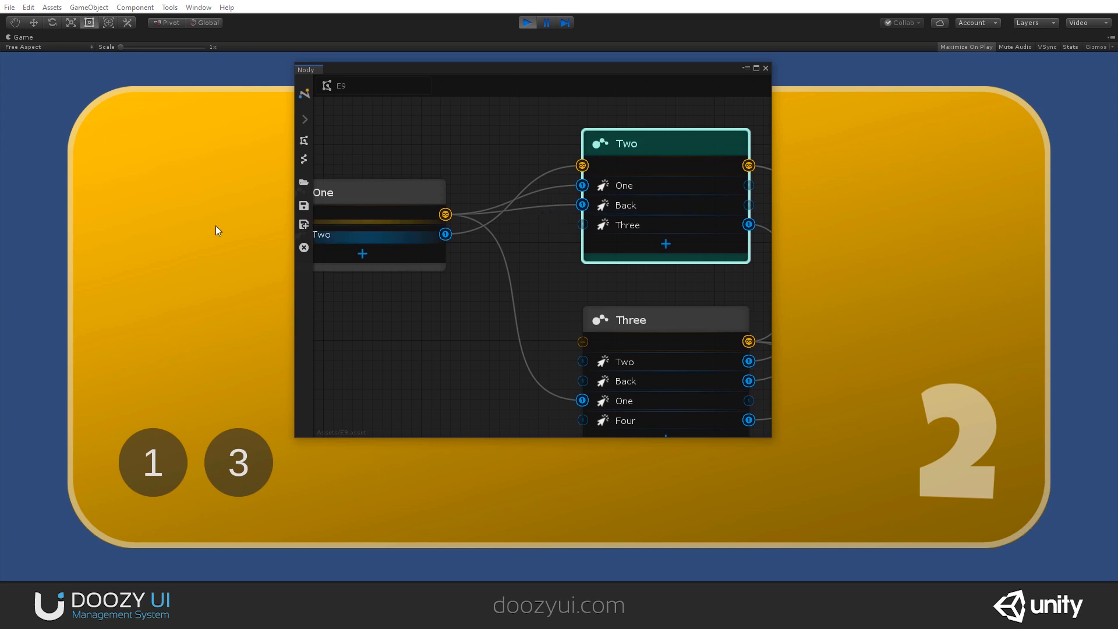
key(Escape)
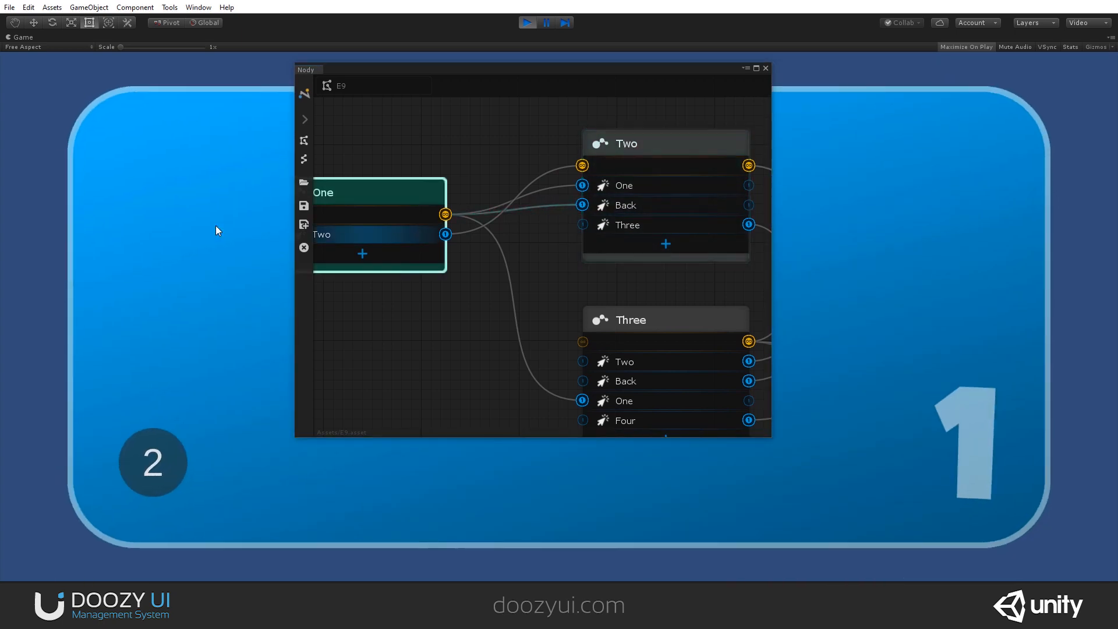
click(162, 467)
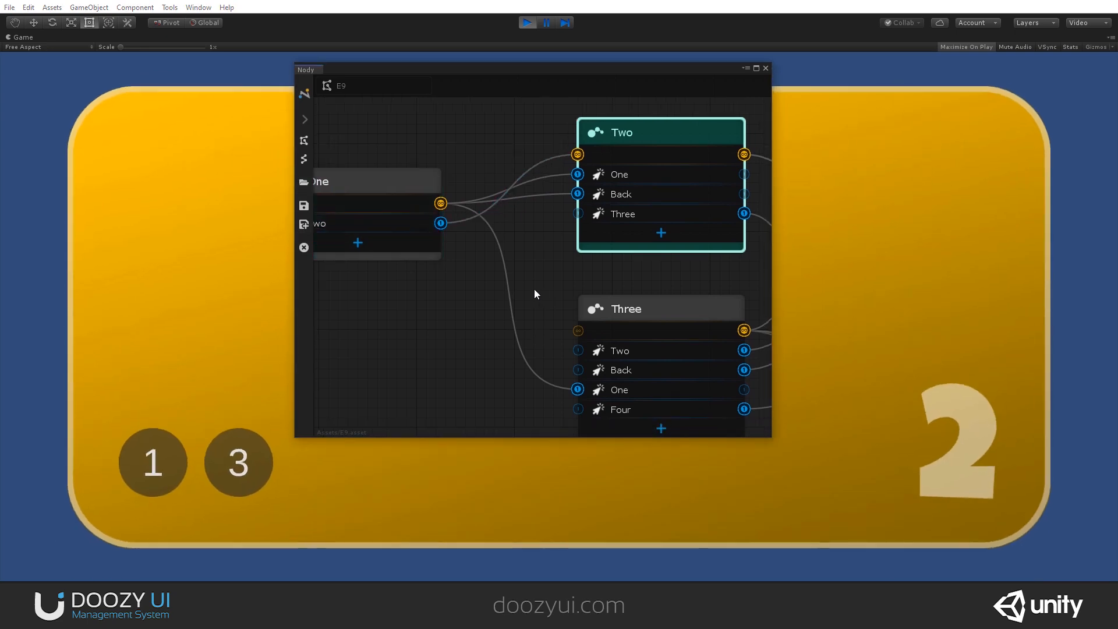
Go between views 3 and 2, go back twice from view 3 to view 1, and follow the Back connections in the graph
click(240, 447)
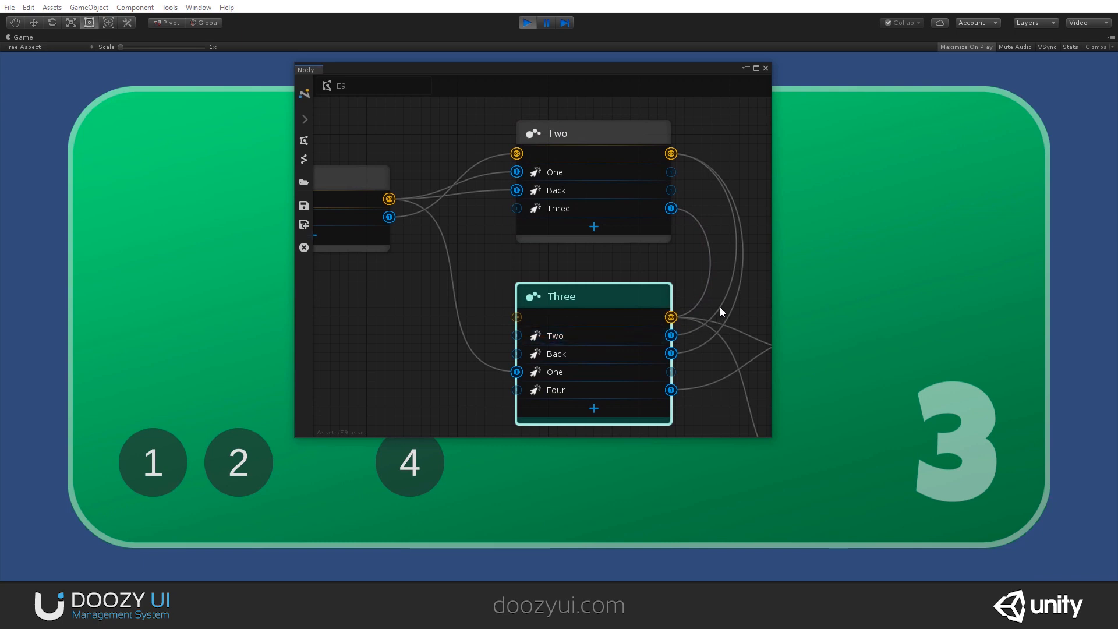
click(238, 451)
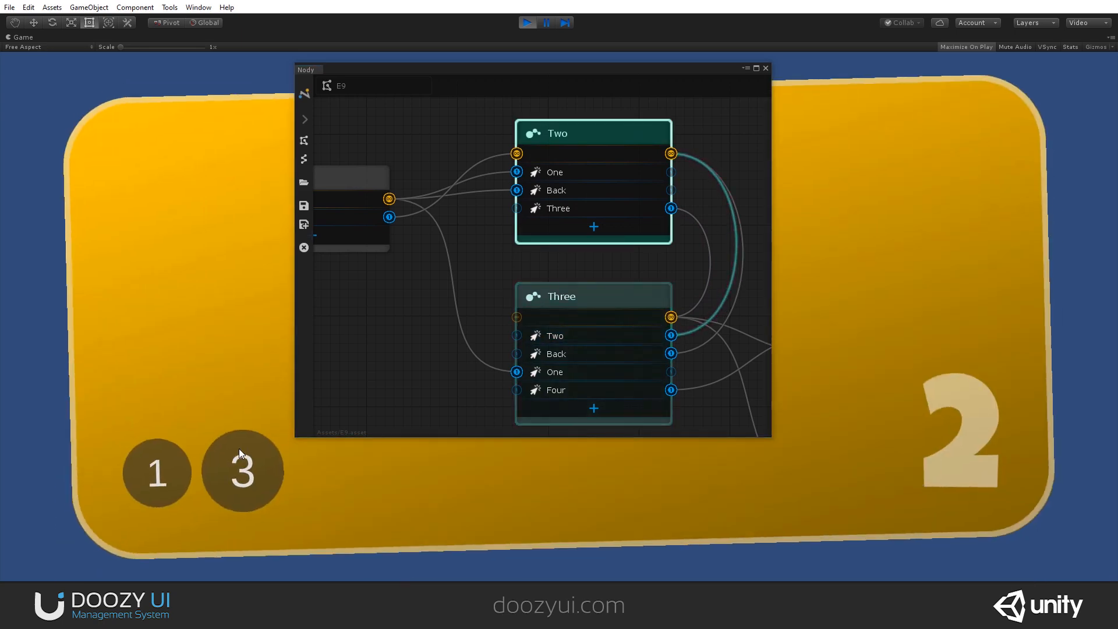
click(240, 462)
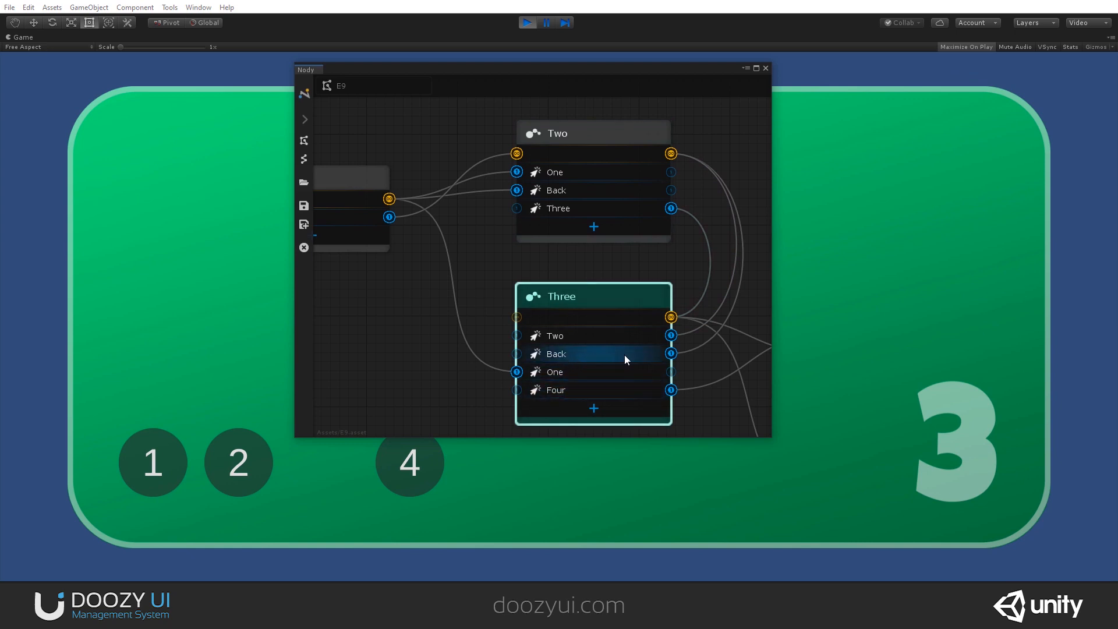
scroll(597, 353, up, 3)
scroll(546, 320, down, 2)
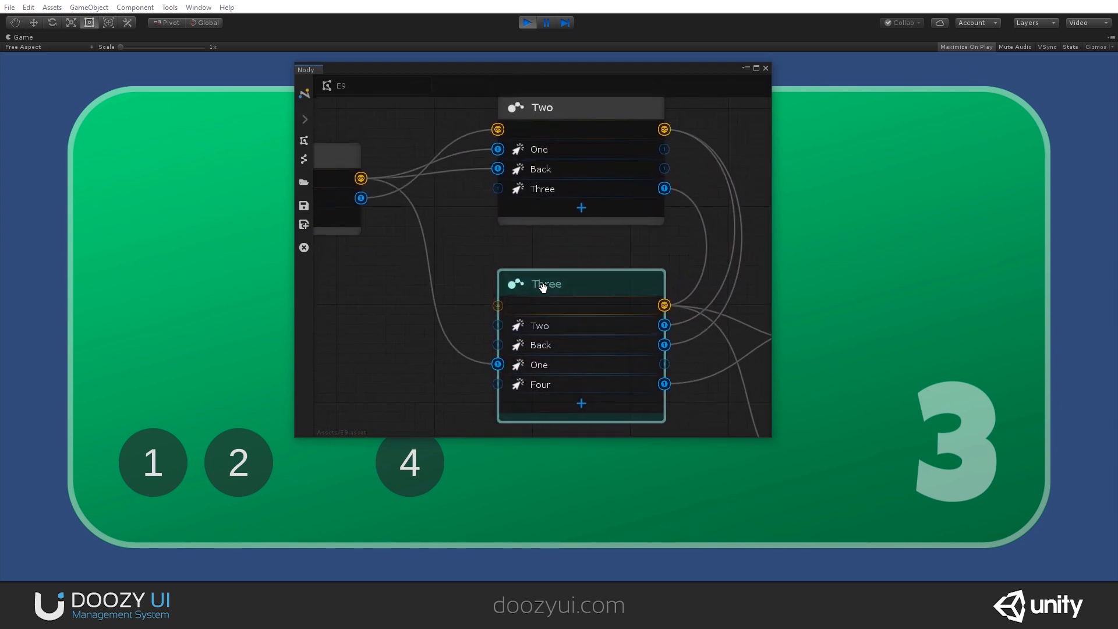
key(Escape)
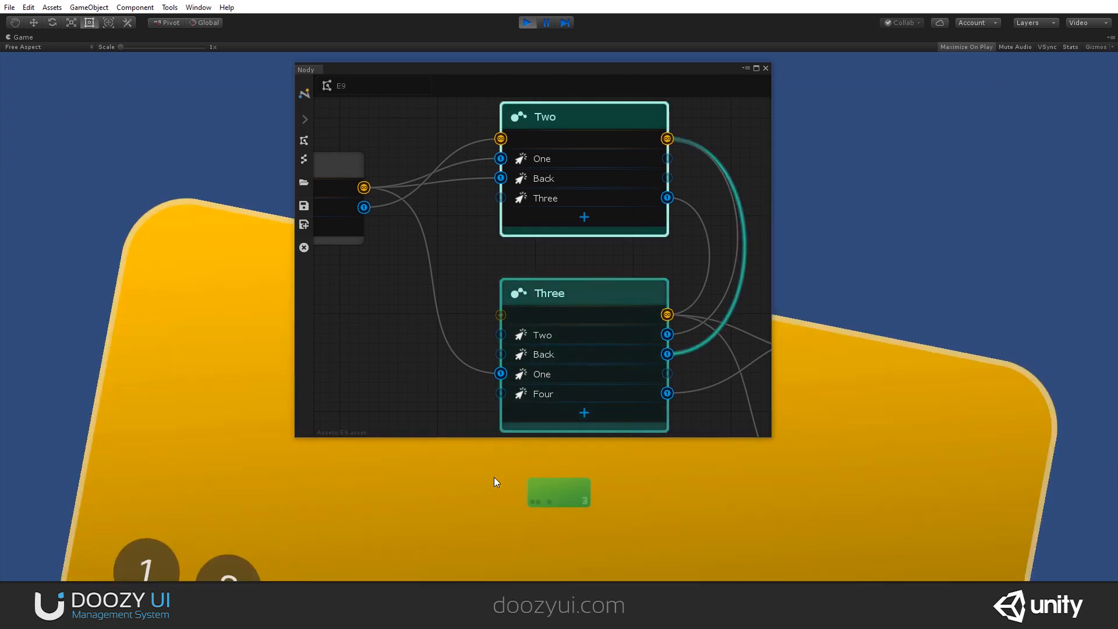
key(Escape)
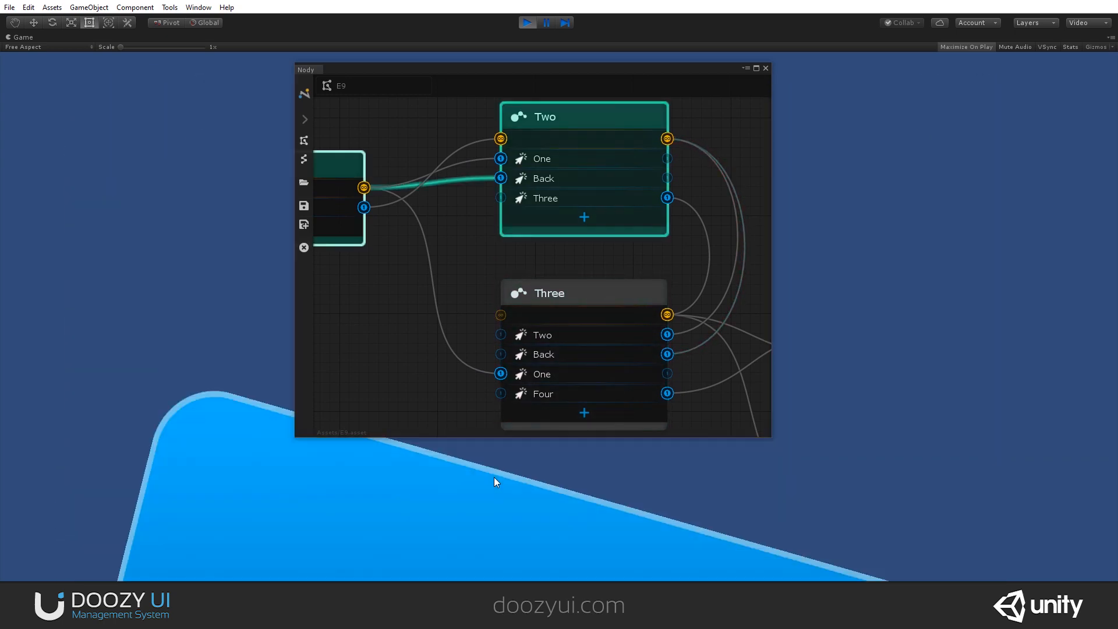
Navigate forward through view 2 to view 3, examine the node connections in the graph, and stop play mode
click(168, 469)
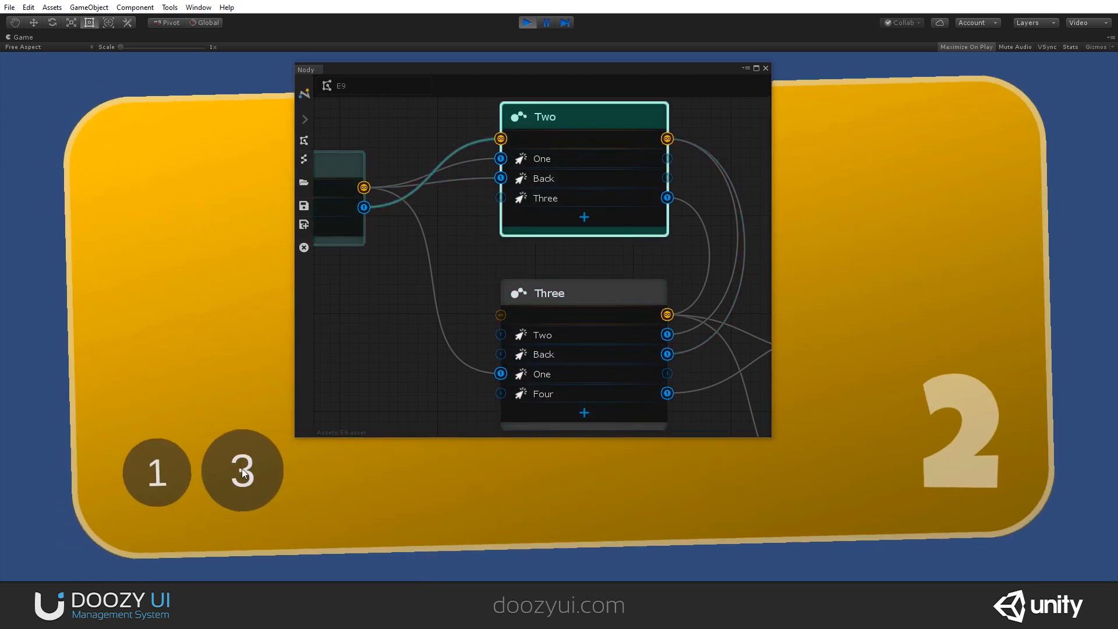
click(241, 468)
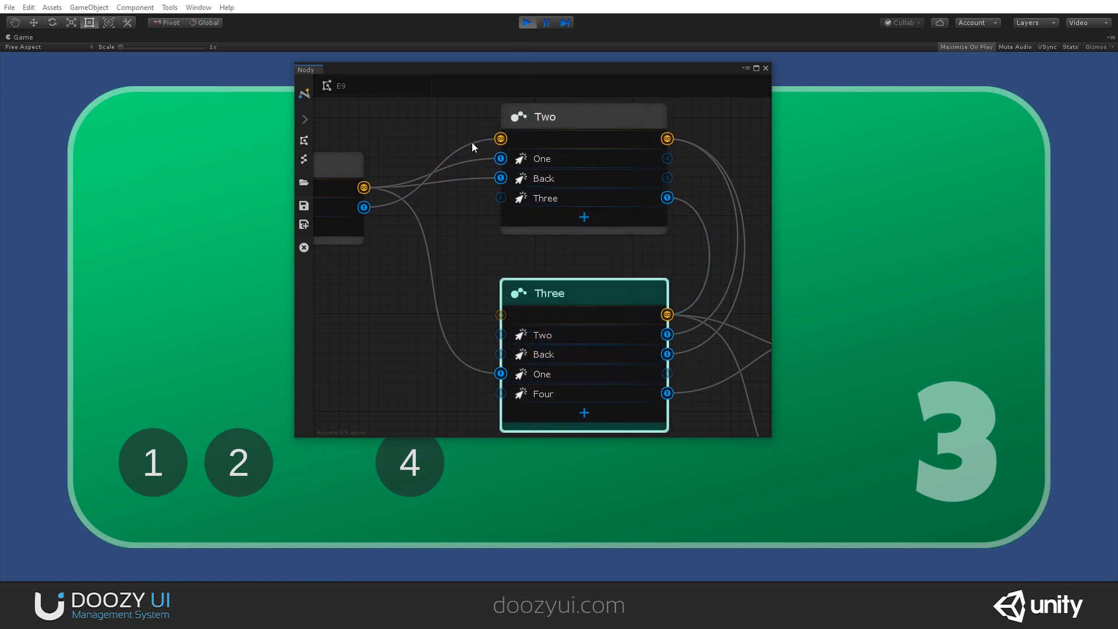
scroll(445, 188, down, 4)
middle_drag(449, 198, 514, 213)
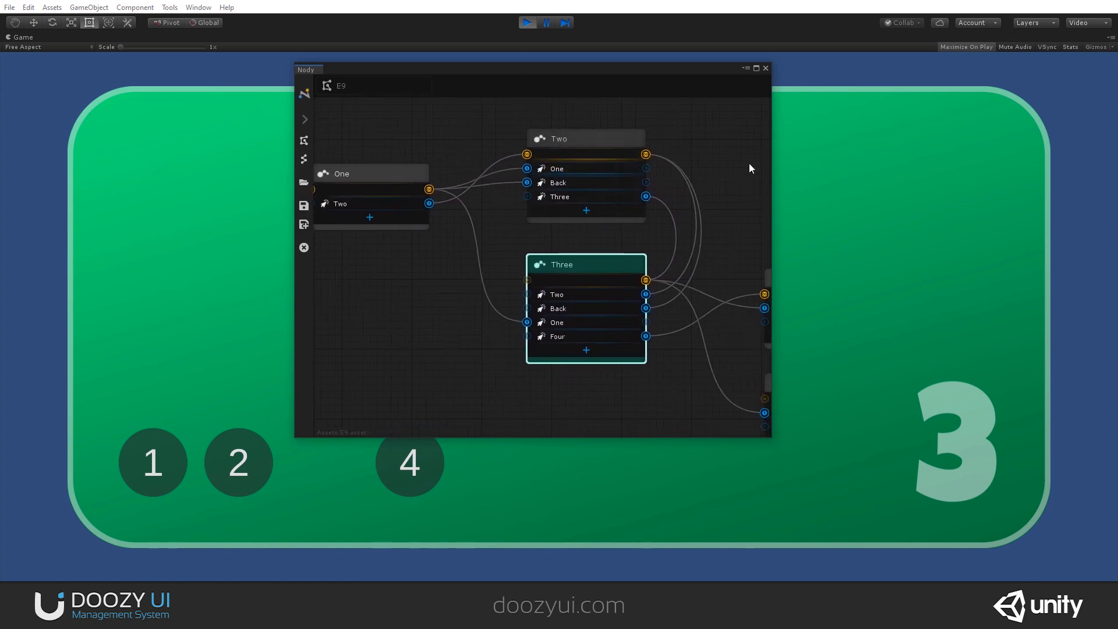
click(522, 22)
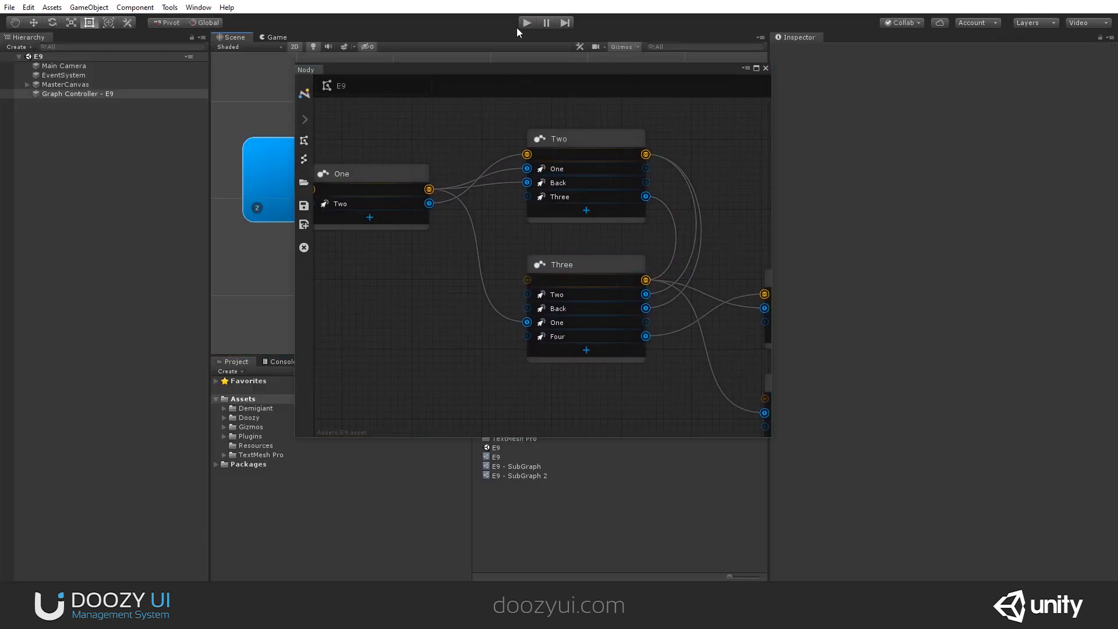
Rearrange the E9 graph by moving node One slightly down and node Two slightly up
scroll(494, 173, down, 1)
scroll(494, 173, down, 3)
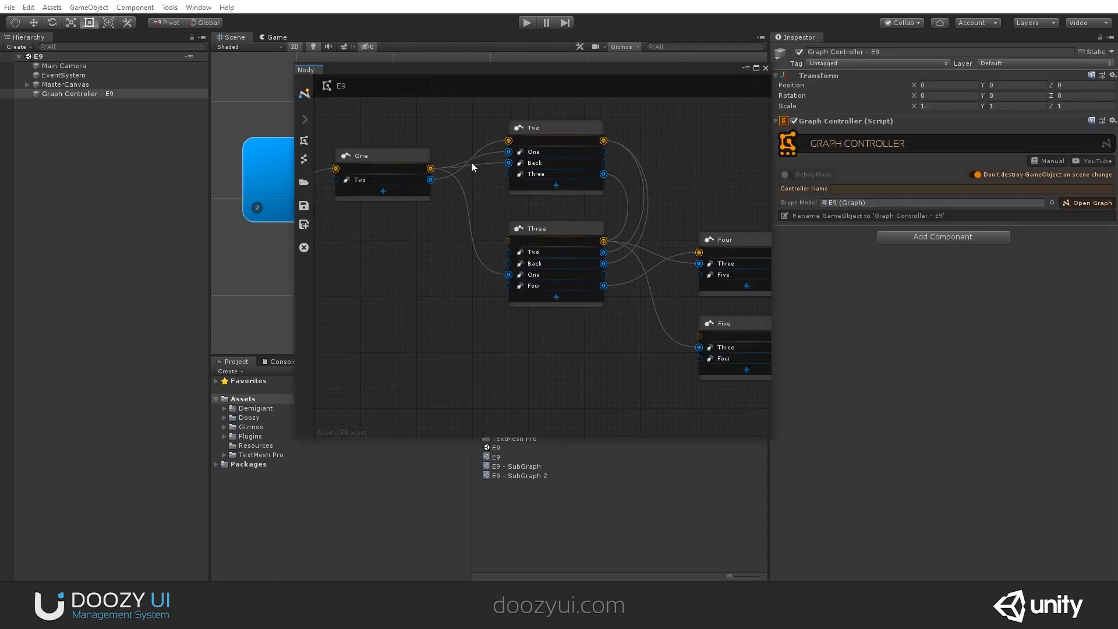
middle_drag(388, 153, 440, 156)
drag(365, 158, 427, 208)
click(445, 170)
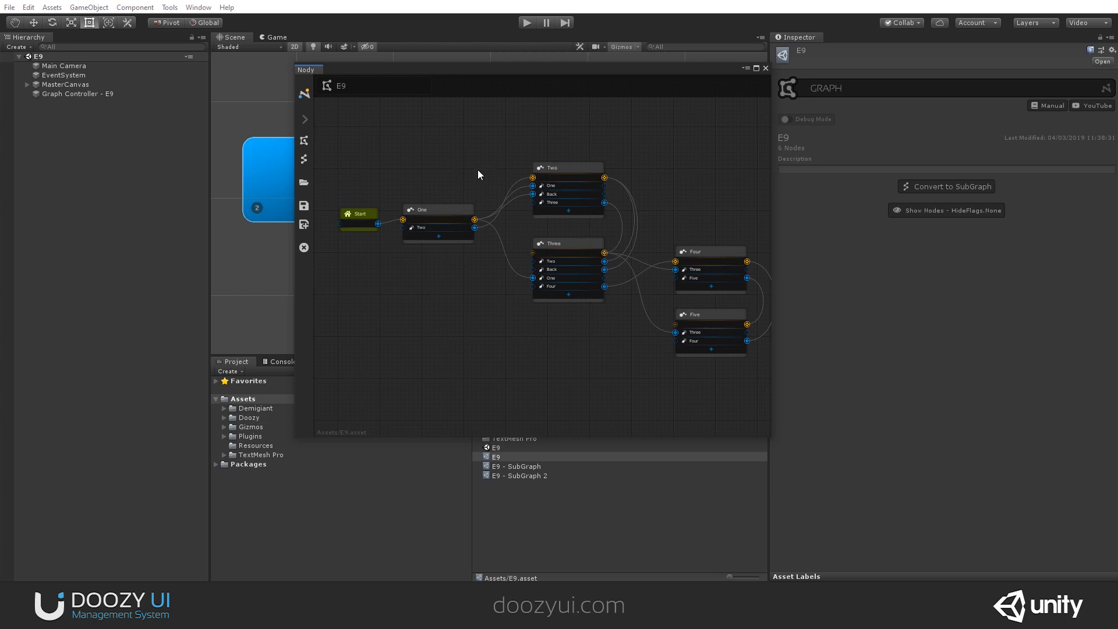
scroll(521, 185, up, 3)
middle_drag(465, 181, 396, 176)
drag(518, 177, 525, 163)
click(465, 173)
middle_drag(426, 100, 494, 145)
right_click(493, 145)
mouse_move(533, 153)
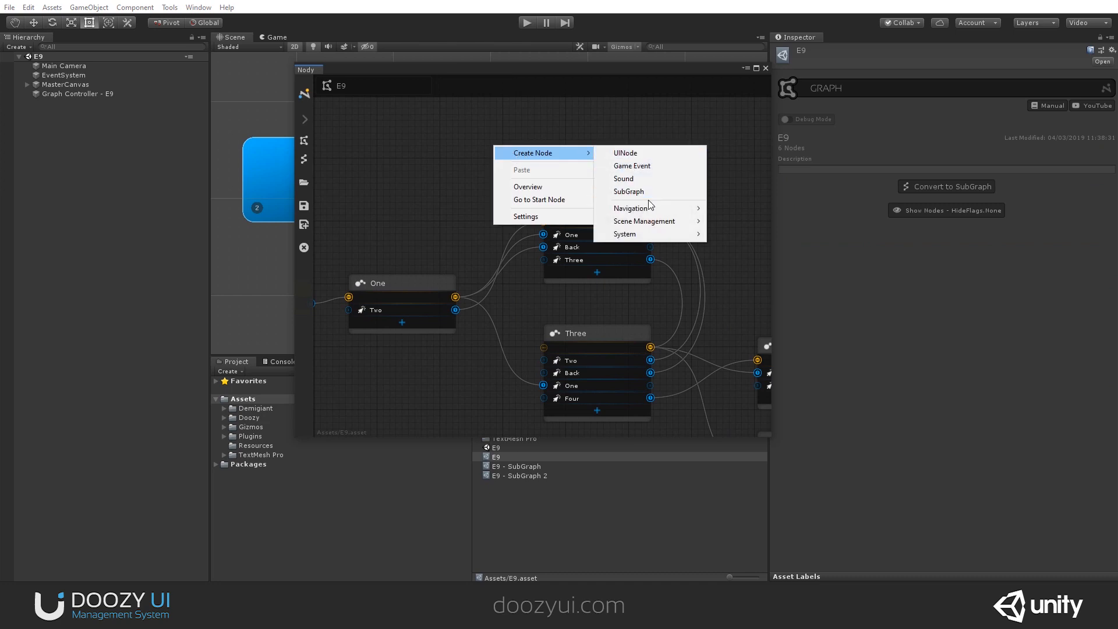
mouse_move(676, 209)
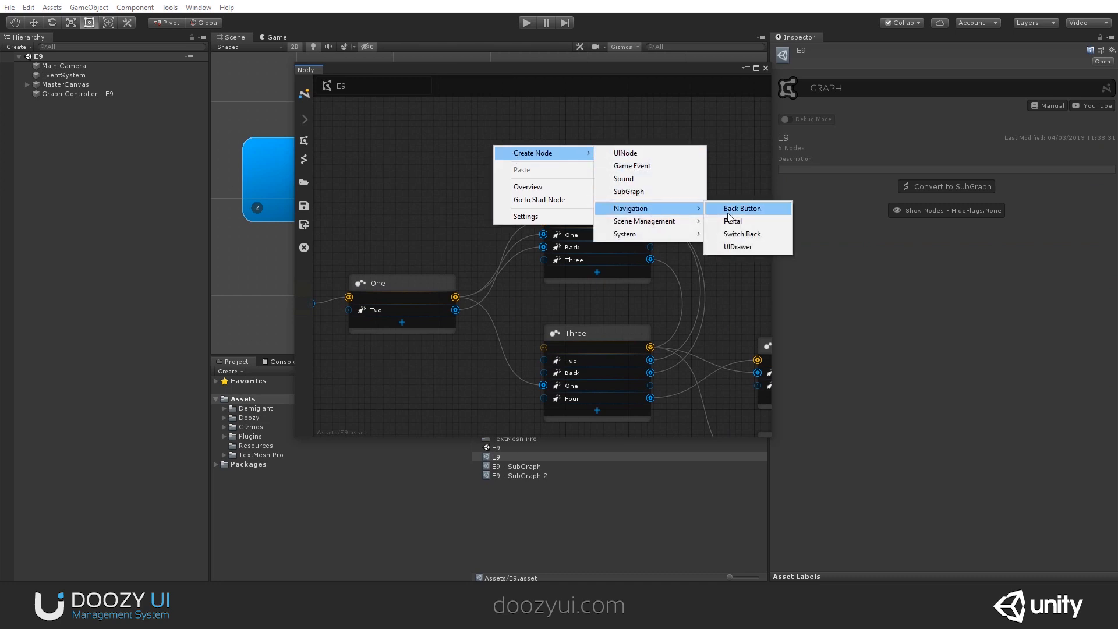
click(460, 144)
Create a Back Button navigation node in the empty area above node One in the E9 graph
right_click(452, 139)
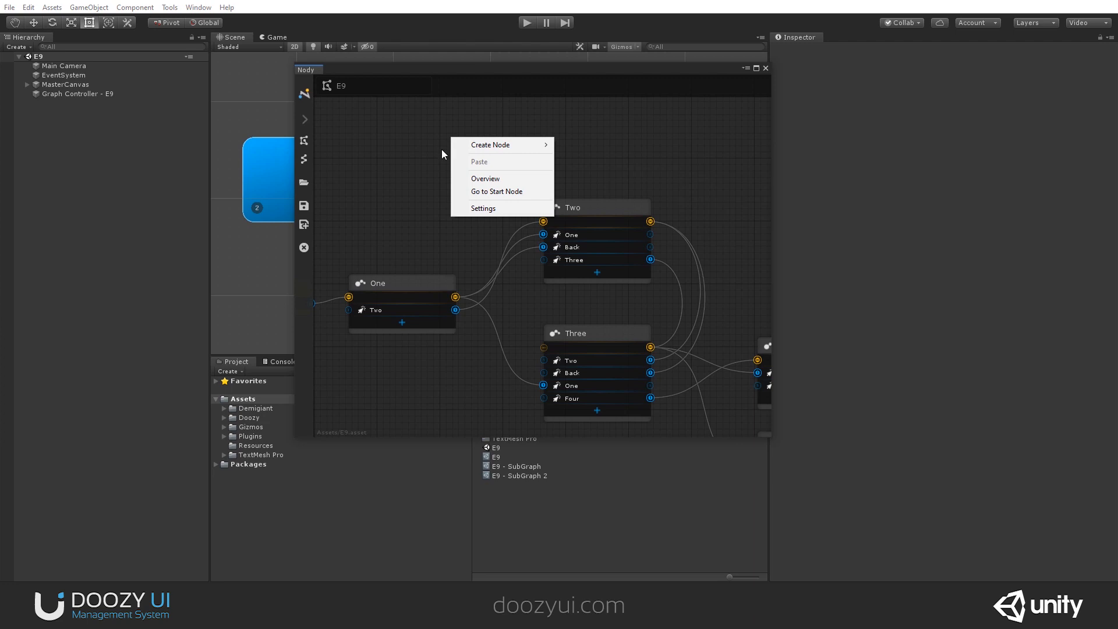
mouse_move(484, 145)
mouse_move(635, 205)
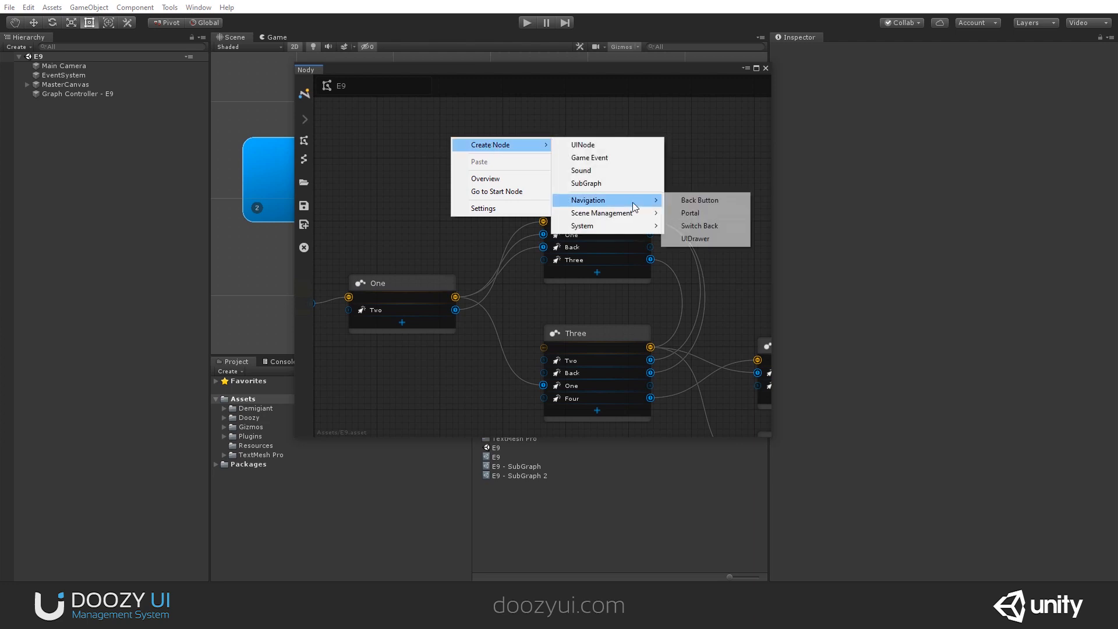
click(699, 199)
Set the Back Button node's action to Enable and review the Enable By Force option
click(848, 261)
click(848, 277)
click(849, 261)
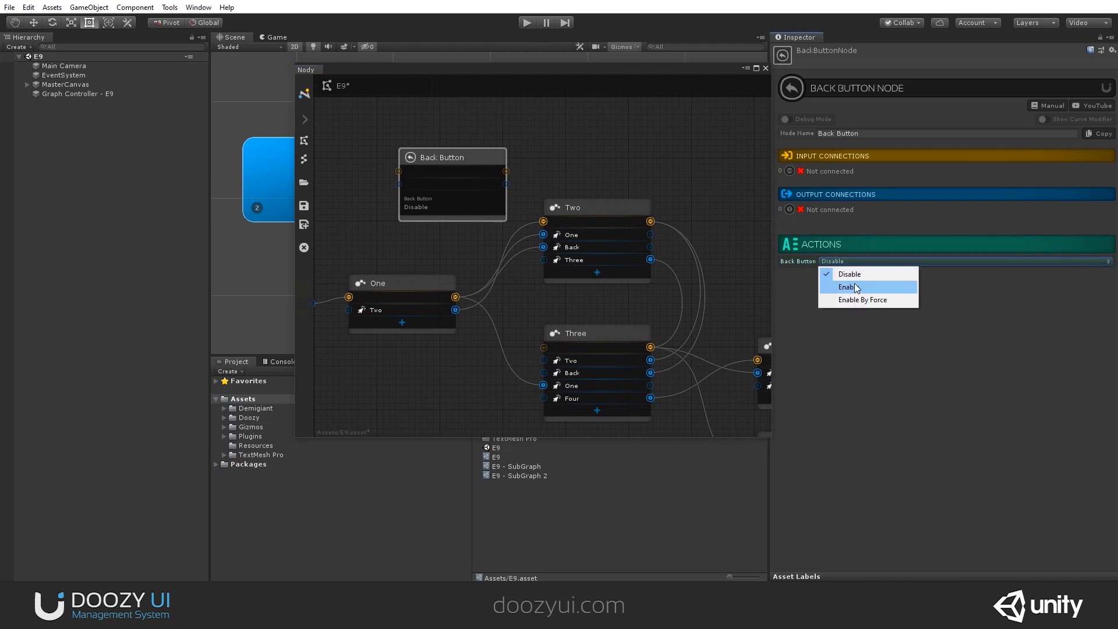
click(856, 287)
click(838, 262)
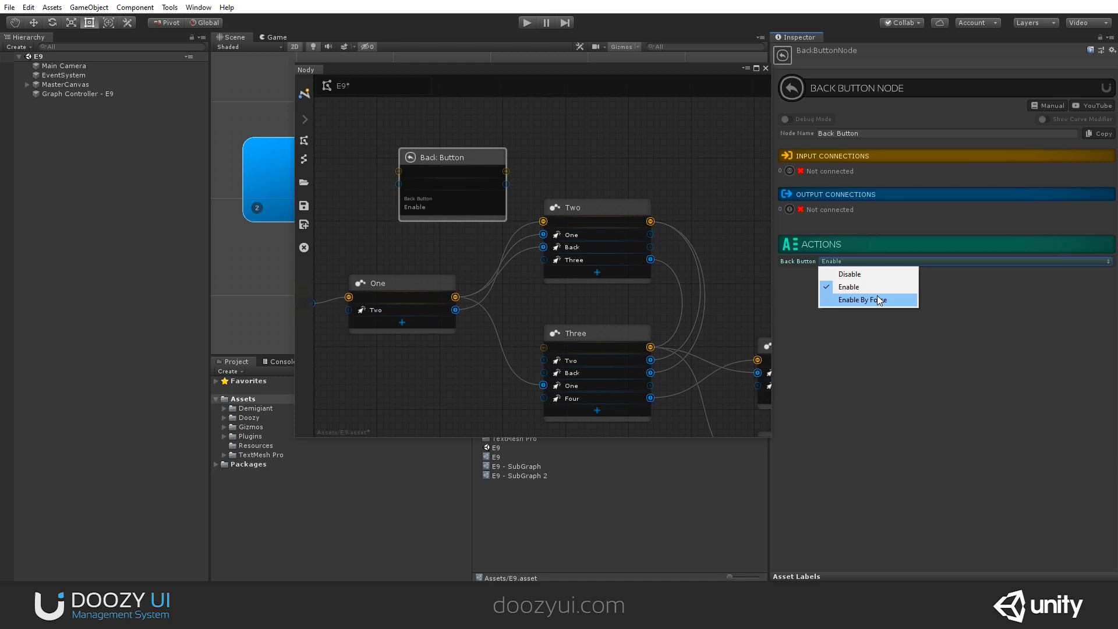
click(526, 148)
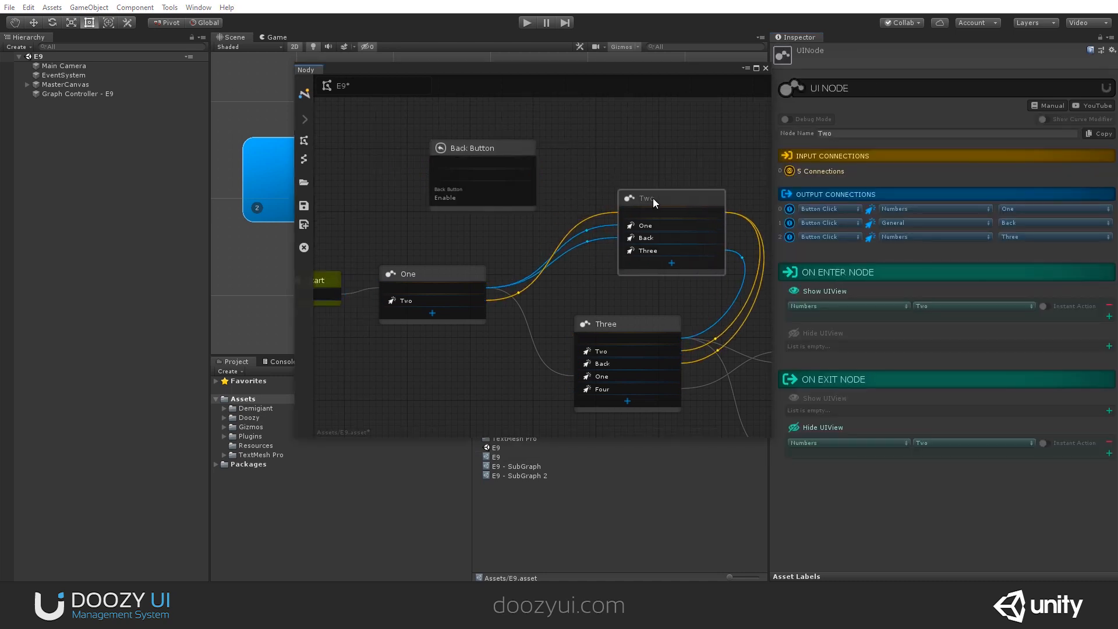
Spread nodes Two and Three apart in the E9 graph and place the Back Button node between them
drag(653, 198, 614, 200)
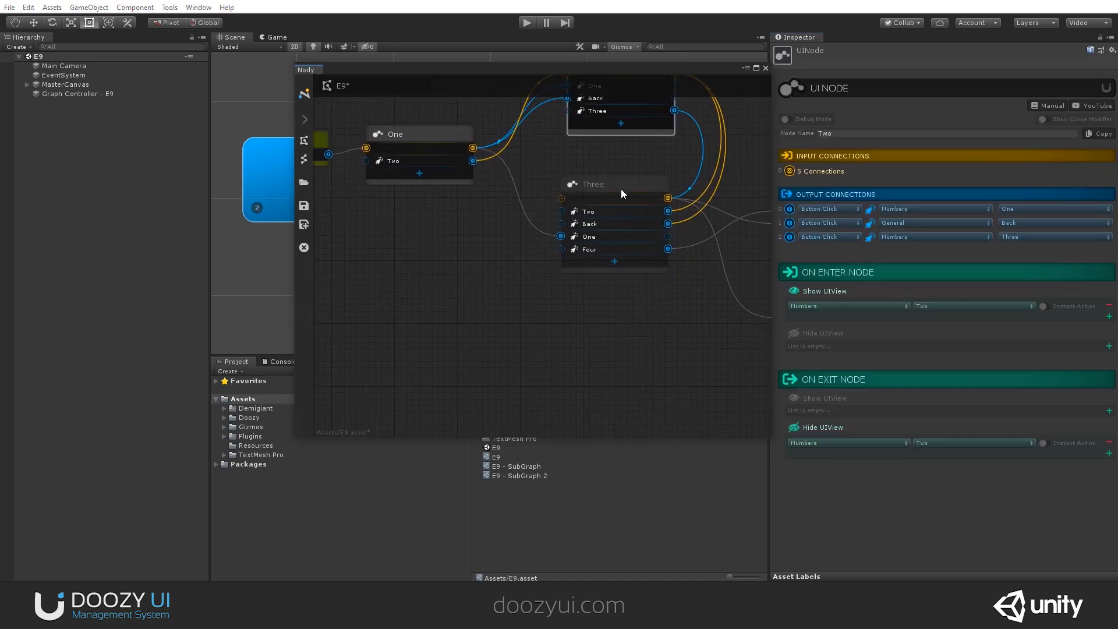
drag(621, 188, 622, 275)
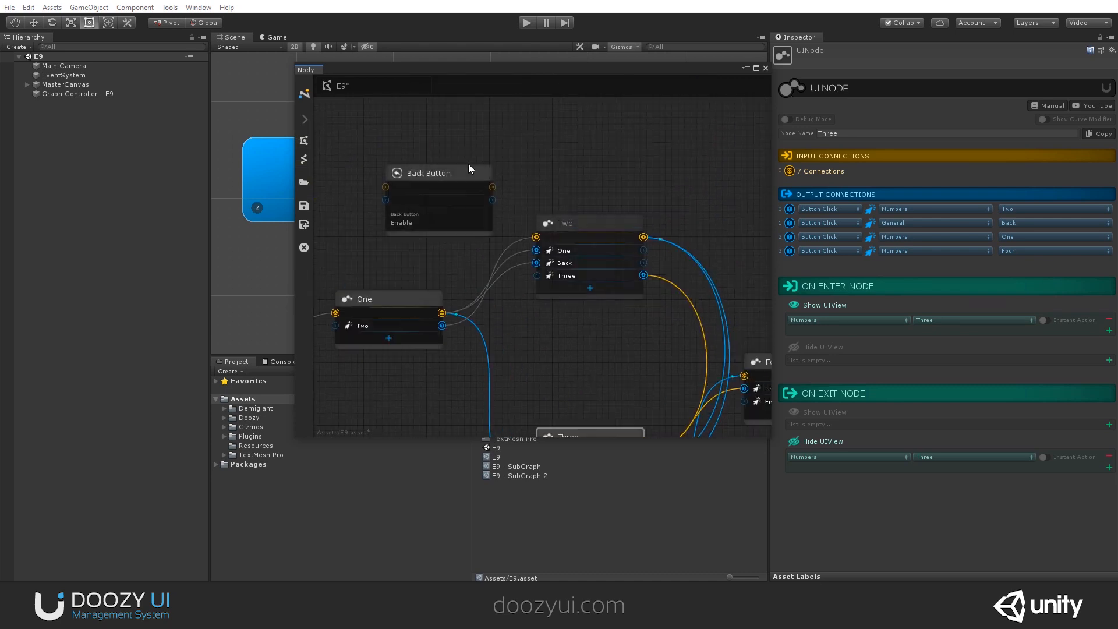
drag(464, 177, 611, 352)
Set the Back Button node's action to Disable
scroll(607, 391, up, 5)
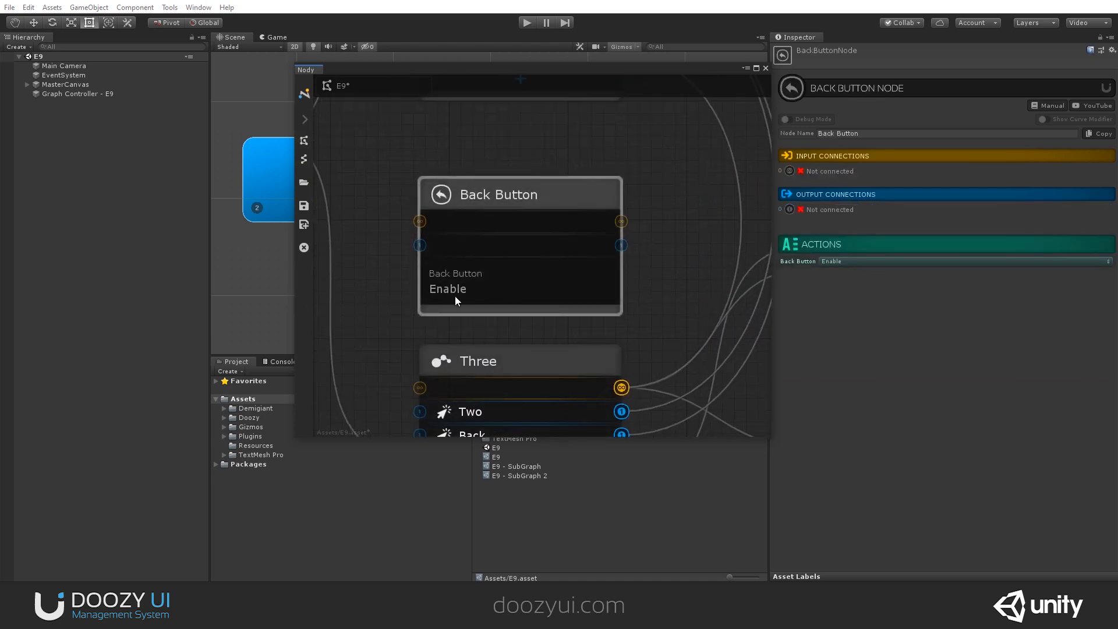
click(874, 261)
click(864, 275)
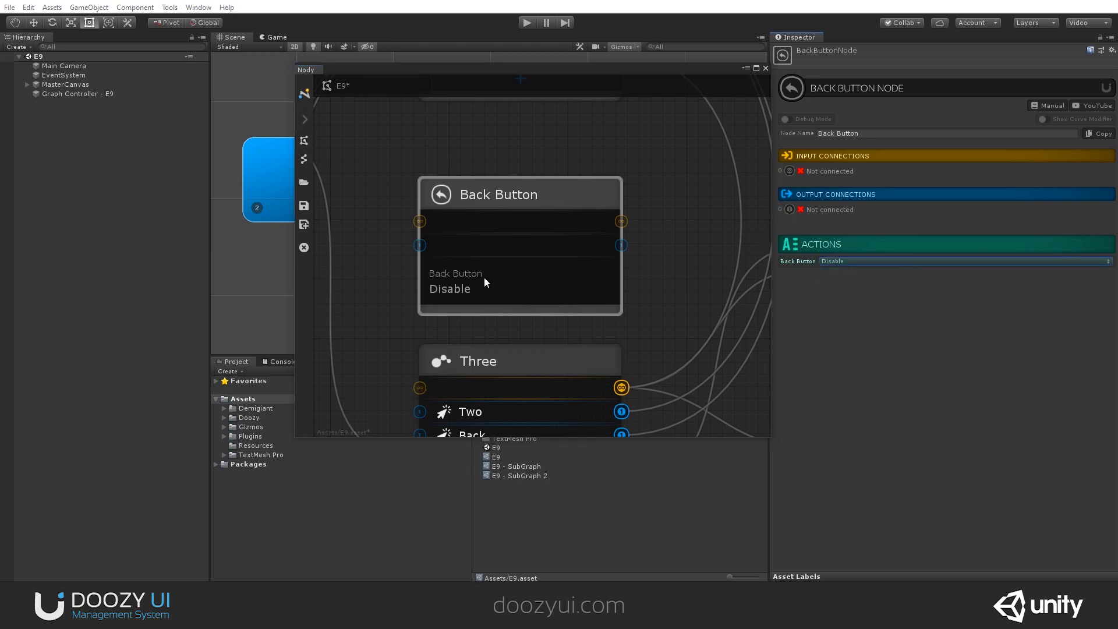
Connect the Three output of node Two to the Back Button node's input, and that node's output to node Three's input
scroll(573, 170, down, 2)
middle_drag(573, 170, 585, 255)
drag(612, 163, 596, 292)
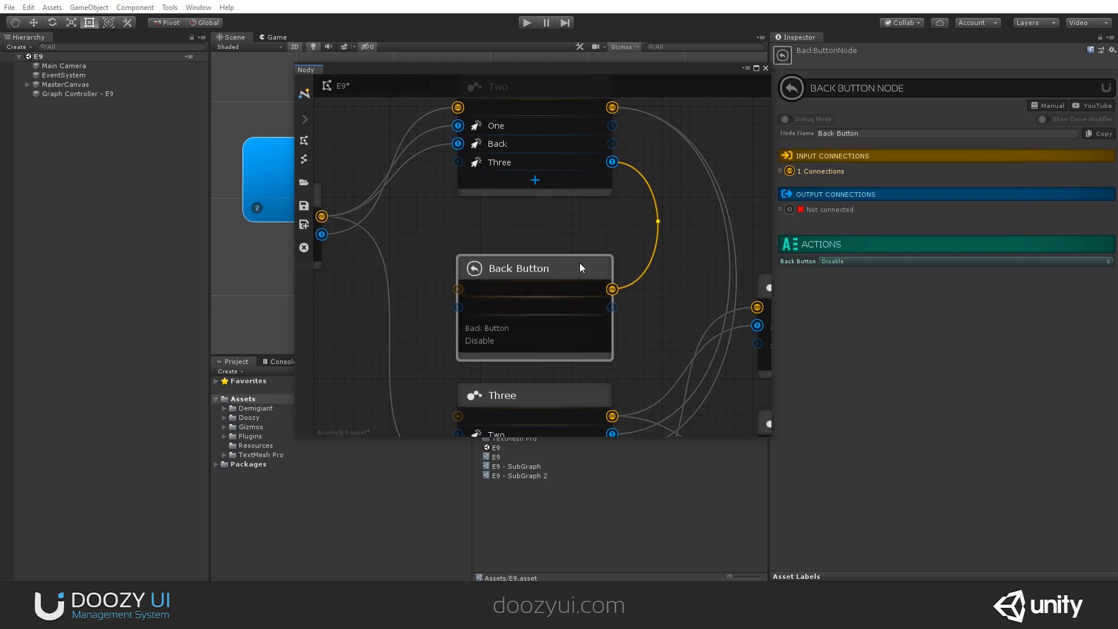
middle_drag(575, 301, 590, 165)
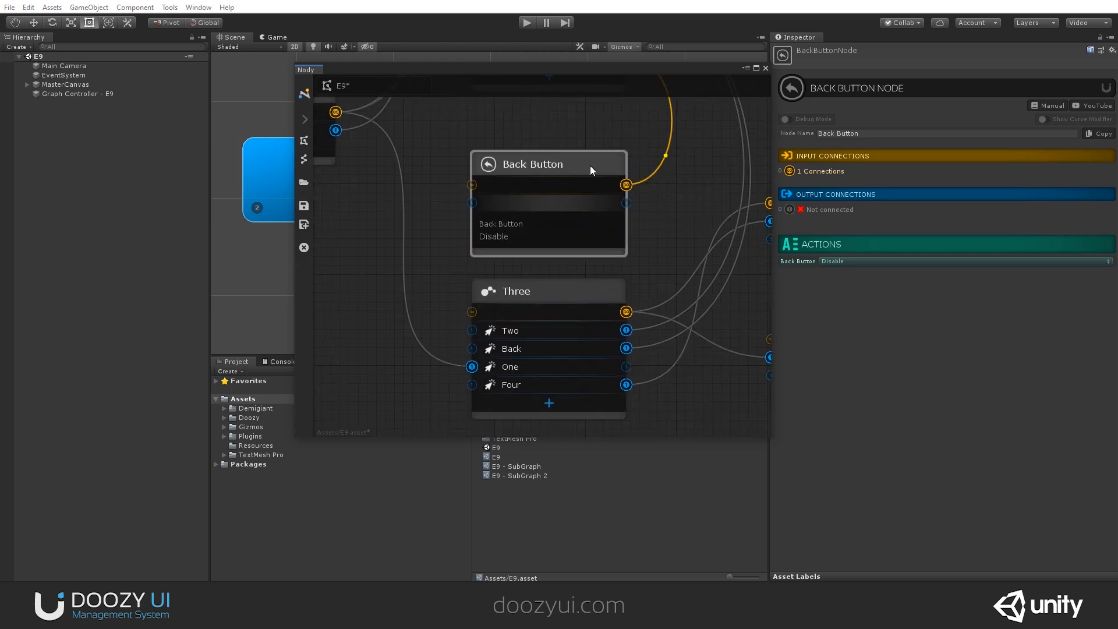
drag(584, 173, 596, 278)
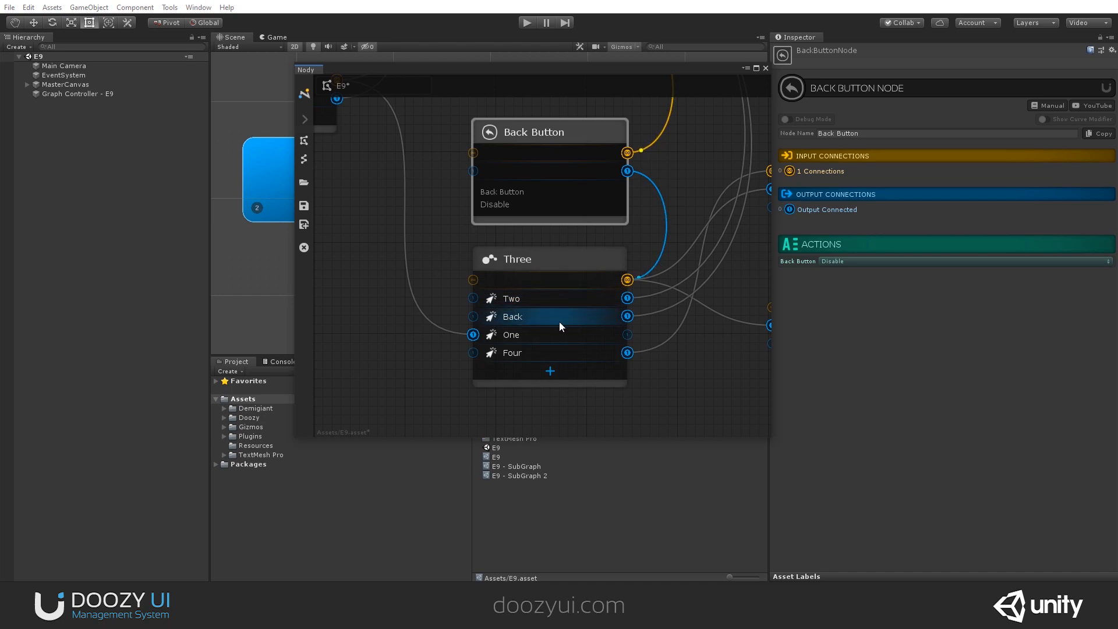
Rename the Back Button node between Two and Three as DISABLE Back Button
middle_drag(411, 262, 499, 250)
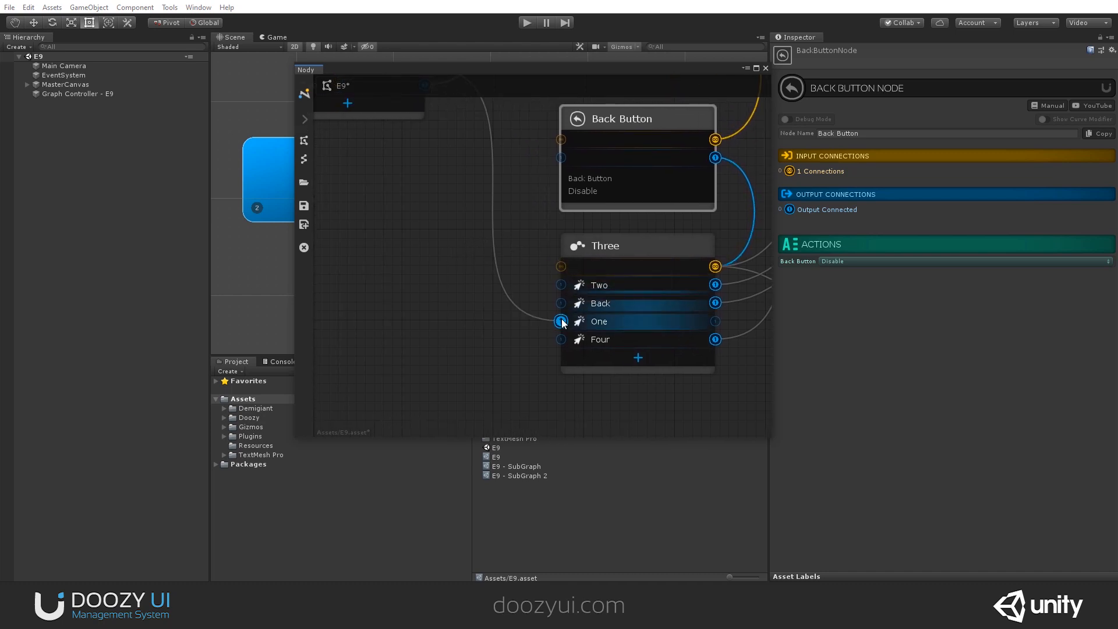
right_click(437, 219)
mouse_move(466, 224)
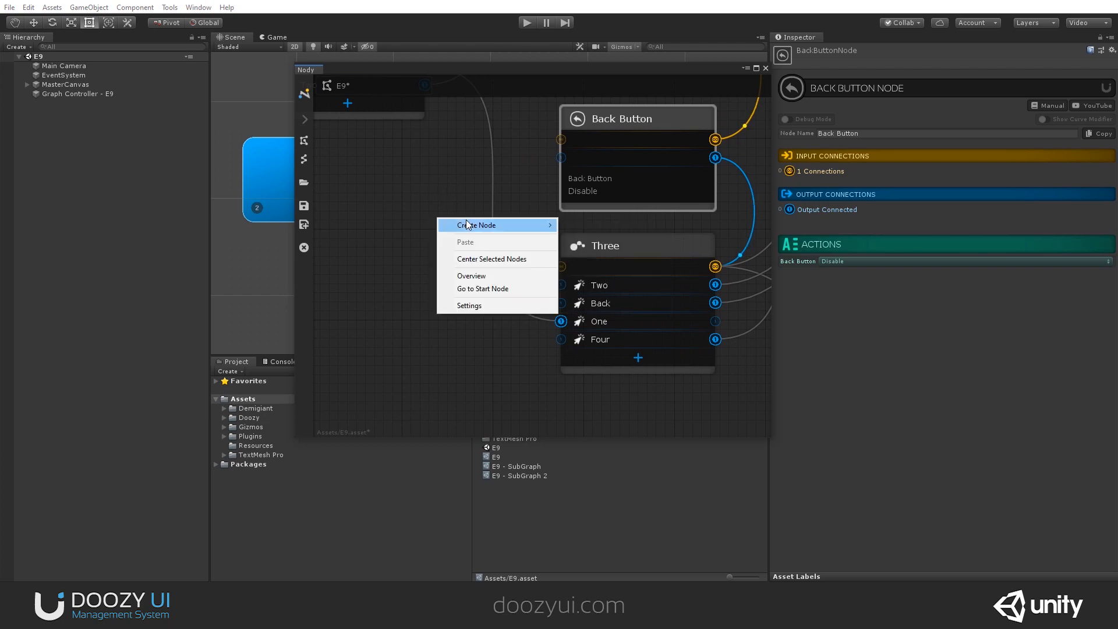
click(633, 121)
click(859, 133)
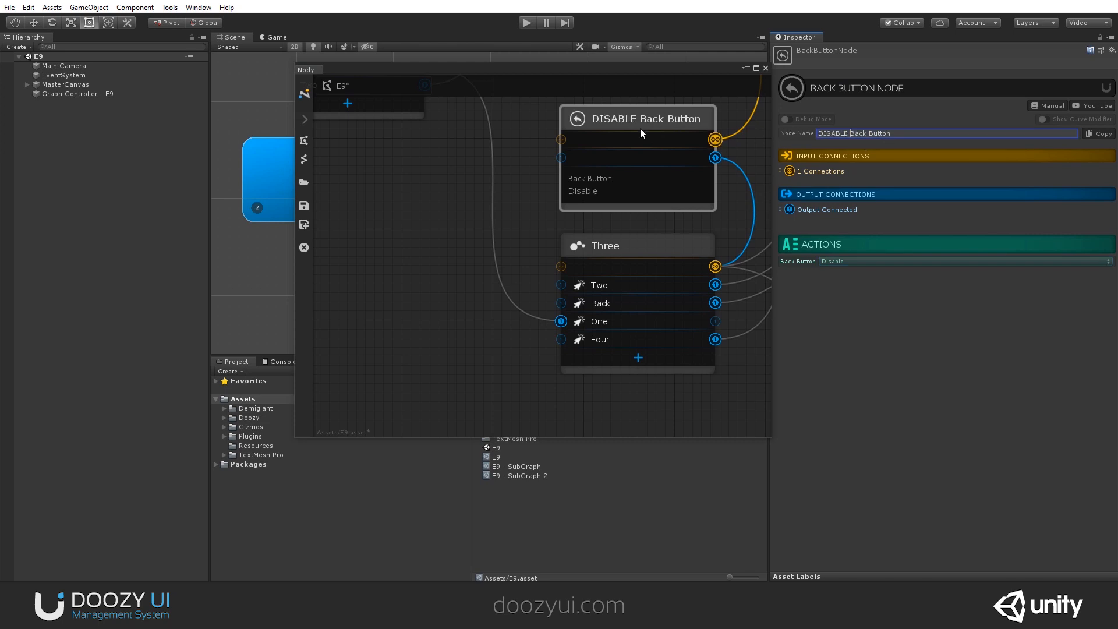
Duplicate the DISABLE Back Button node and place the copy in the empty area below node One
click(624, 119)
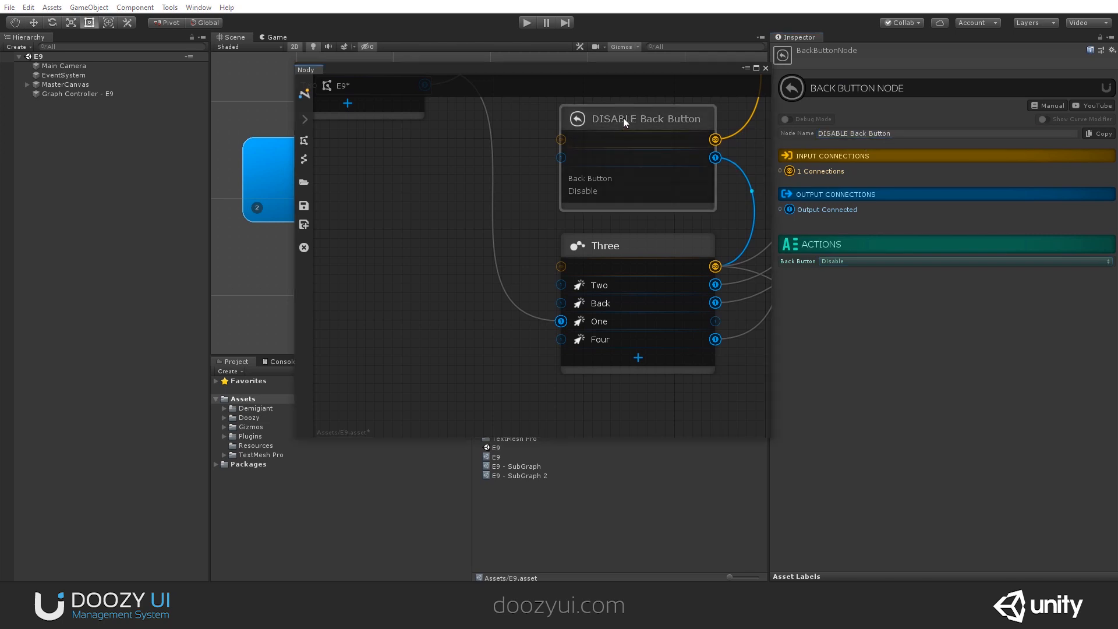
key(ctrl+c)
key(ctrl+v)
drag(407, 251, 408, 262)
middle_drag(417, 205, 434, 201)
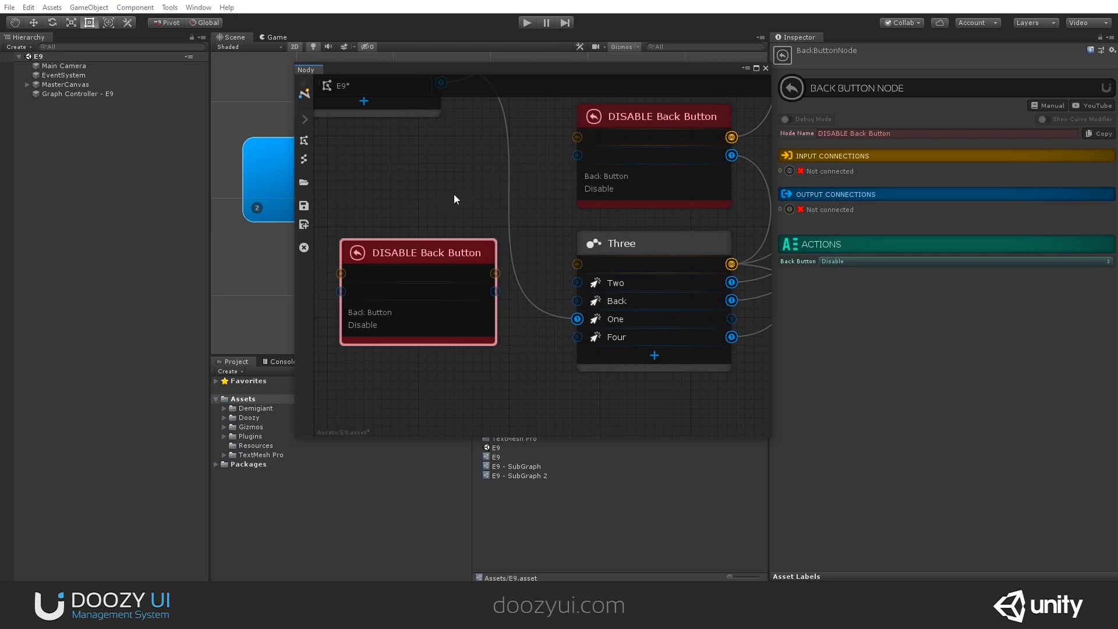
right_click(441, 252)
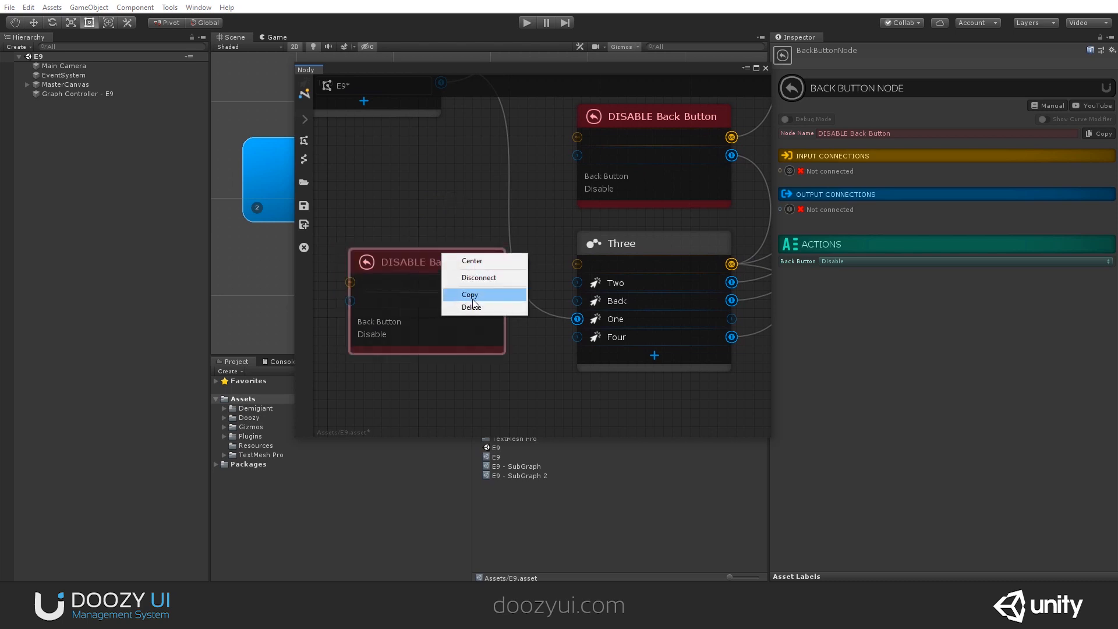
click(447, 224)
click(465, 256)
Rename the duplicated node as ENABLE Back Button and set its action to Enable By Force
click(838, 133)
text(ENABLE)
click(842, 261)
click(862, 300)
Move the ENABLE Back Button node closer to node One, beside node Three
drag(442, 254, 424, 236)
middle_drag(433, 163, 525, 169)
middle_drag(622, 257, 565, 266)
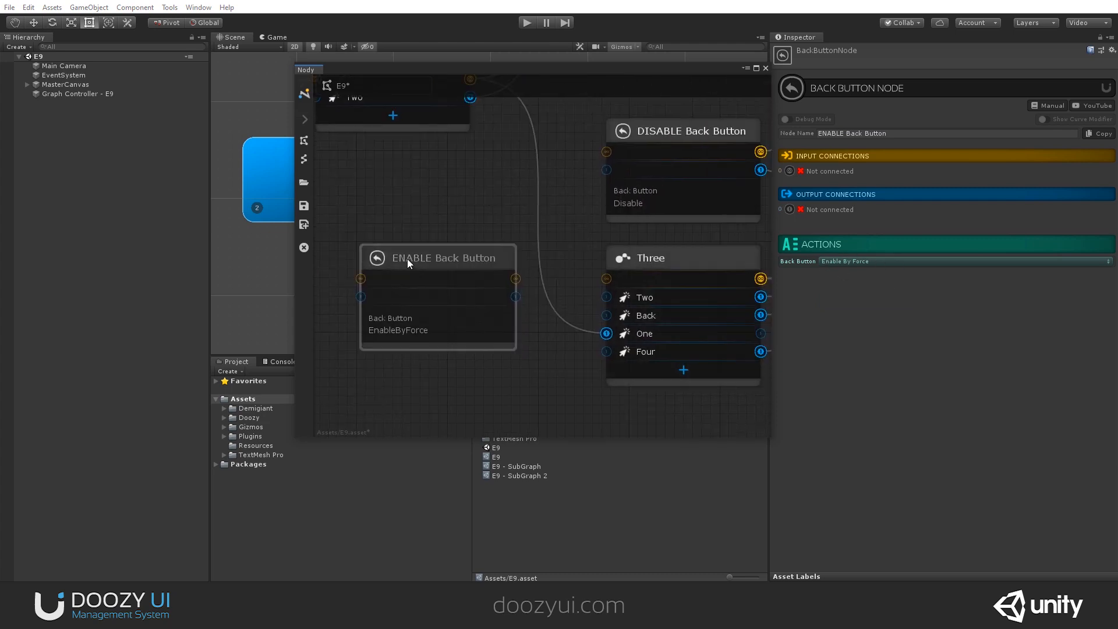
drag(407, 259, 382, 211)
scroll(437, 188, down, 2)
middle_drag(443, 166, 481, 203)
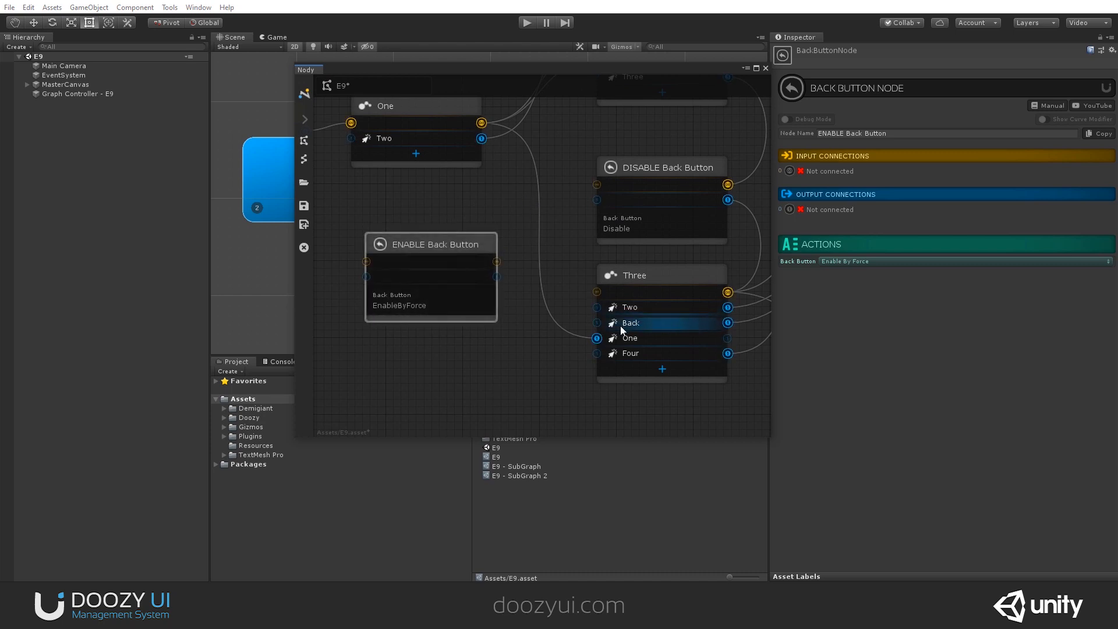
Route the One output of node Three through the ENABLE Back Button node into node One, and place it directly beneath One
drag(594, 342, 407, 123)
drag(443, 244, 418, 194)
scroll(543, 271, down, 1)
middle_drag(577, 178, 590, 263)
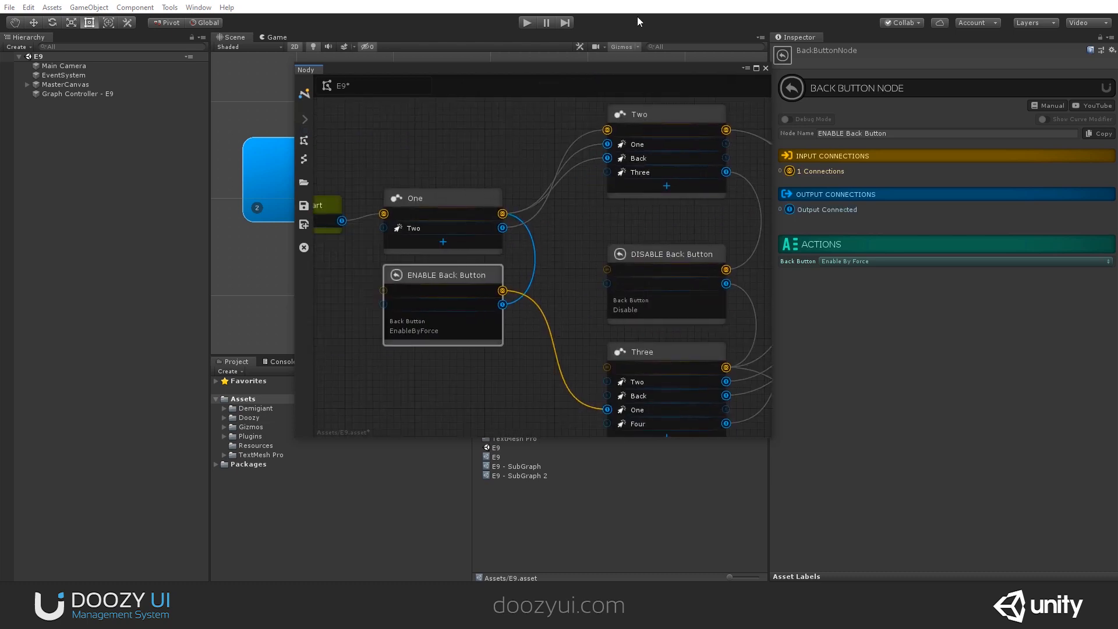
Start play mode and test the back button by going from view 1 to view 2 and back twice
click(525, 23)
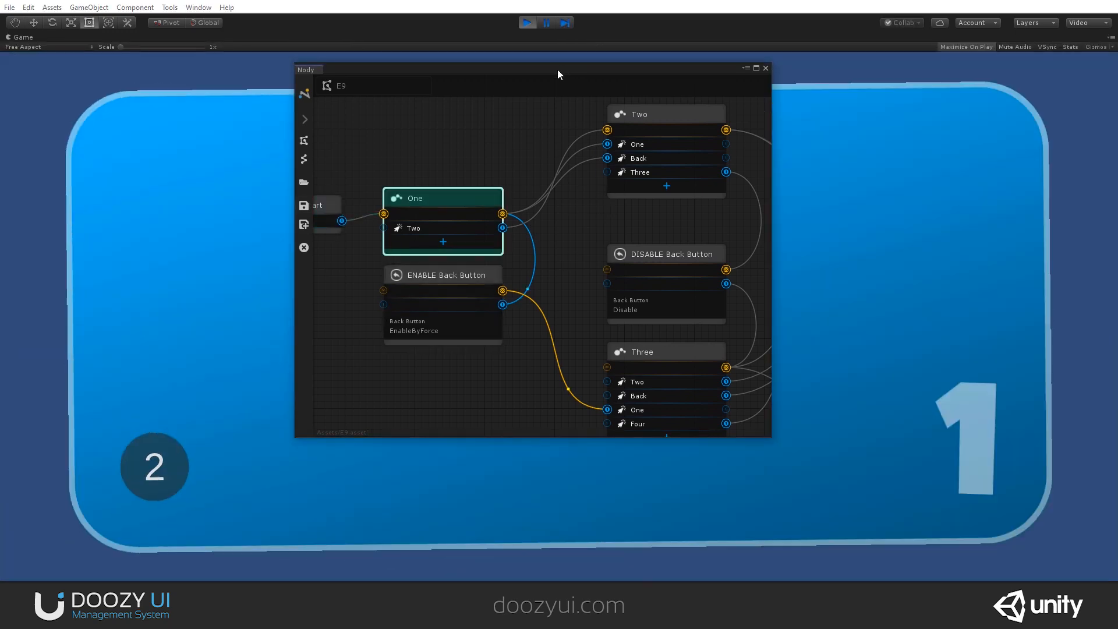
mouse_move(557, 69)
mouse_down()
mouse_move(766, 177)
mouse_move(614, 225)
mouse_move(589, 82)
mouse_move(571, 66)
mouse_up()
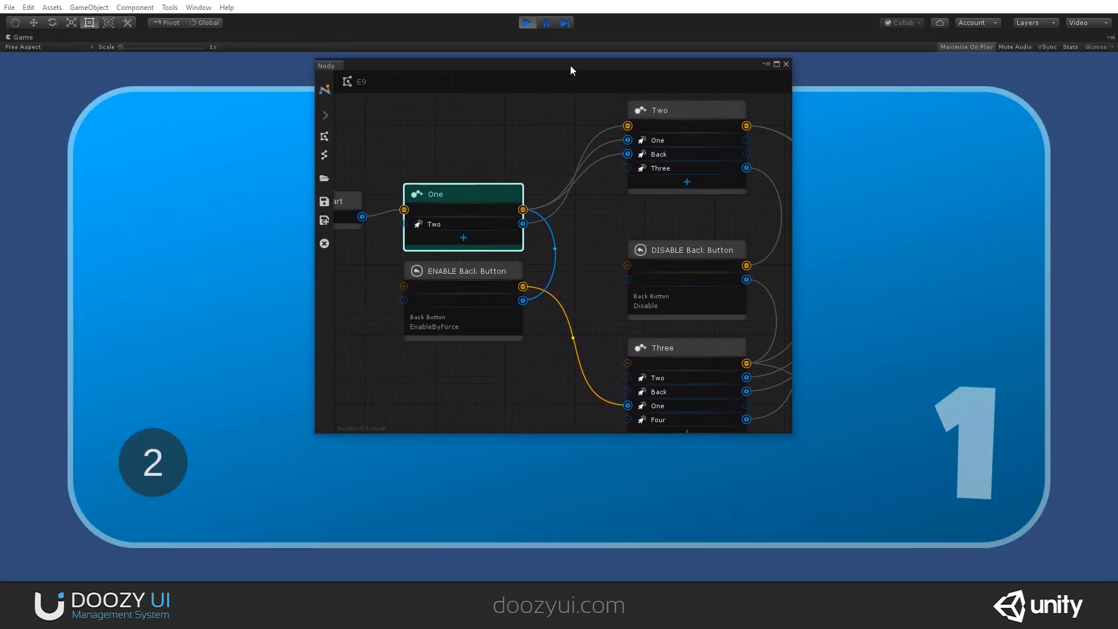
click(152, 458)
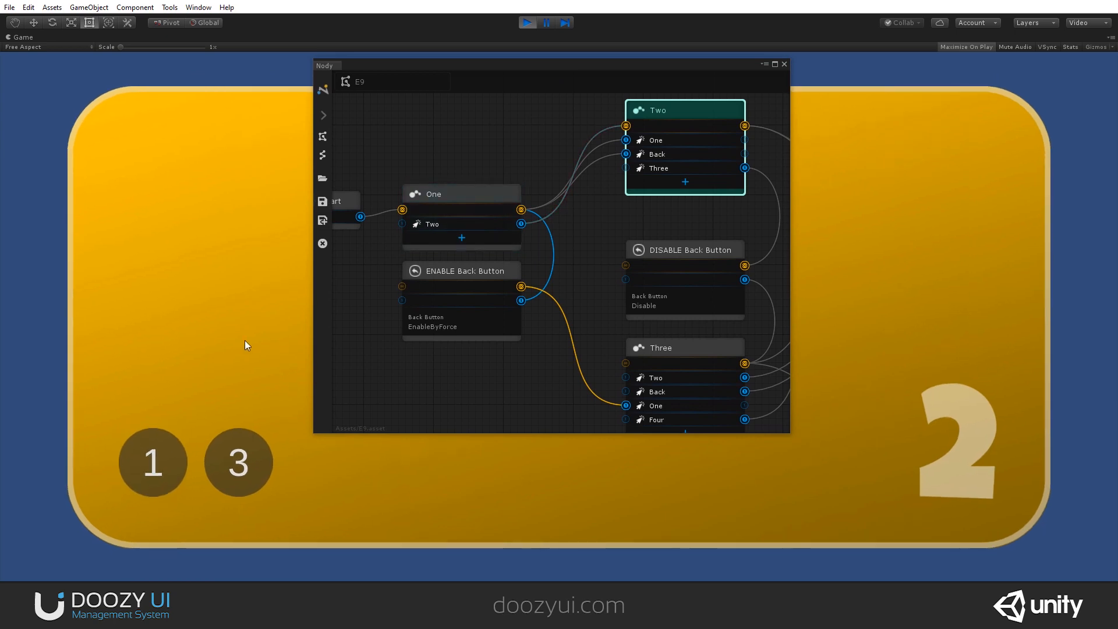
key(Escape)
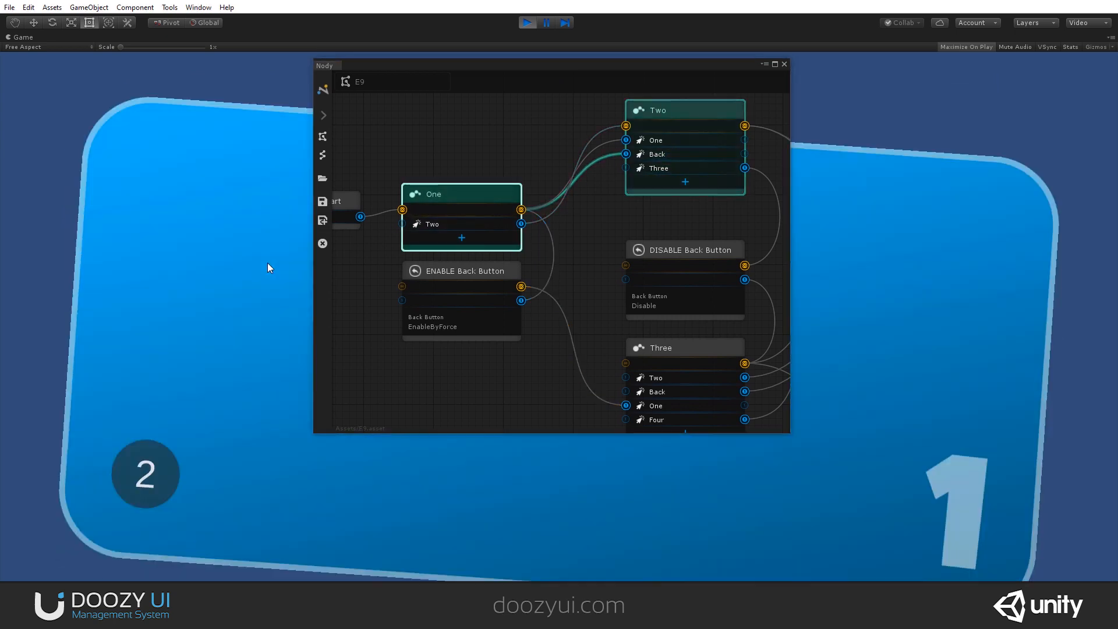
click(172, 461)
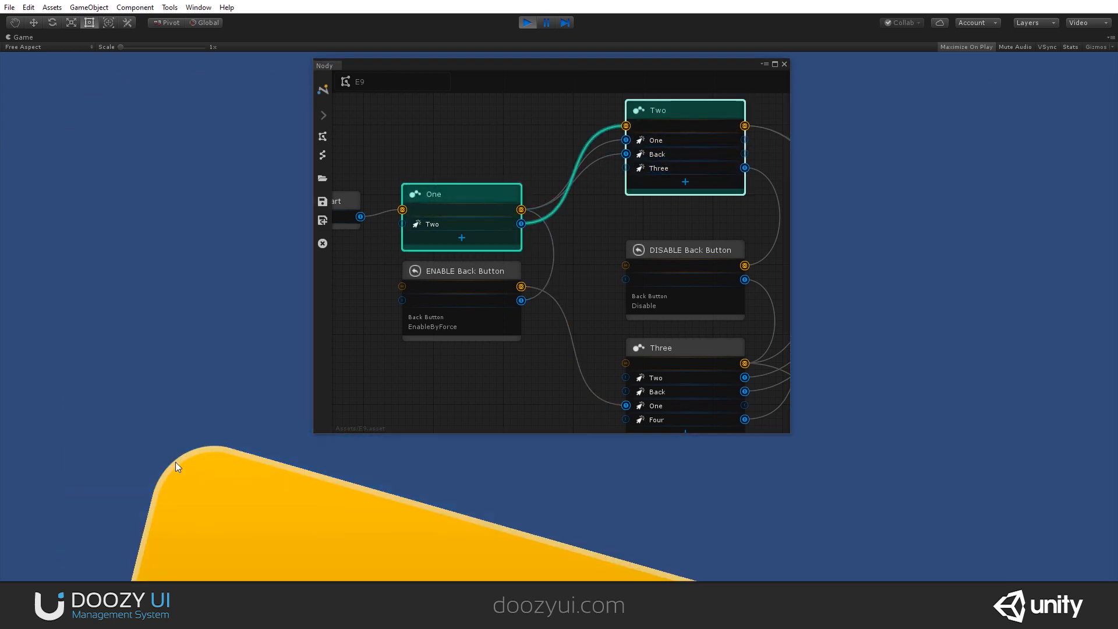
key(Escape)
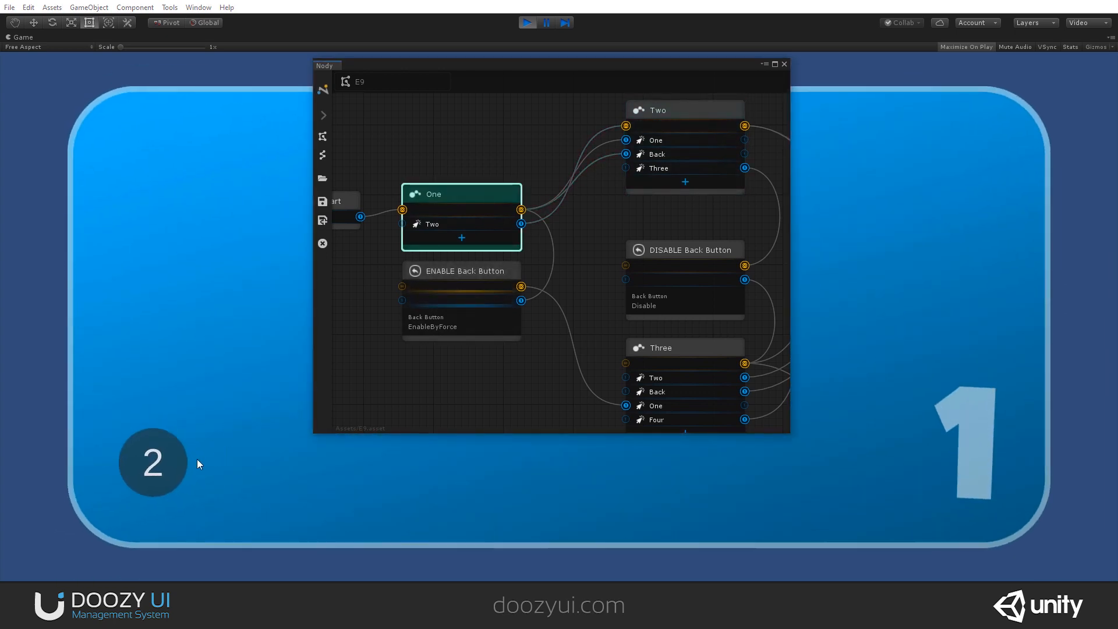
Go forward through view 2 to view 3 via the DISABLE node, and return directly to view 1 via the ENABLE node
click(196, 459)
middle_drag(630, 245, 544, 206)
click(235, 471)
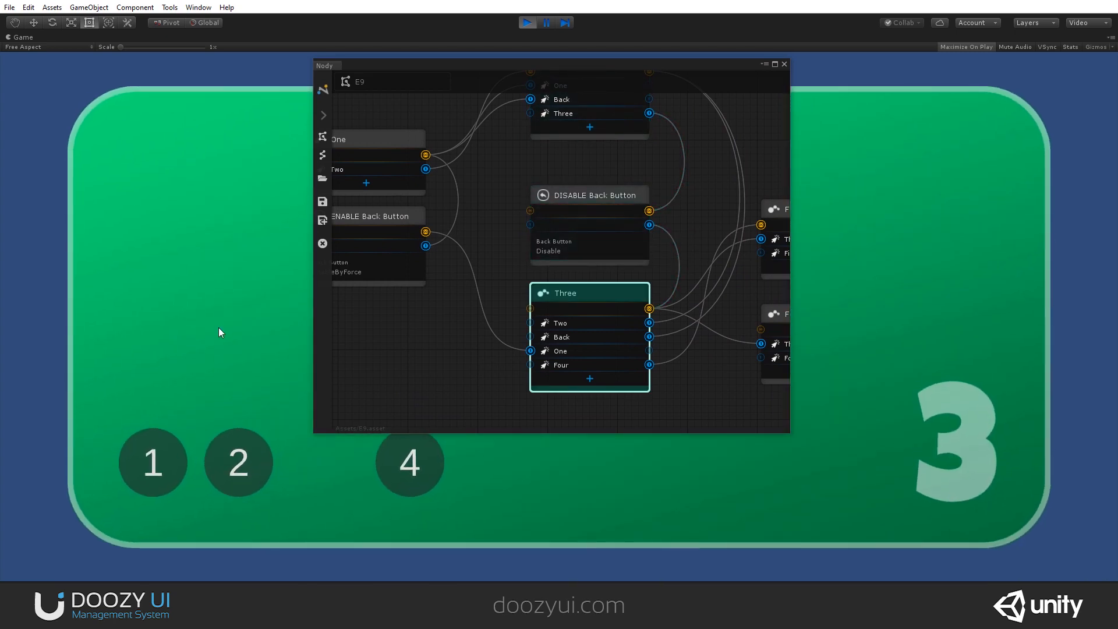
middle_drag(523, 218, 543, 229)
click(161, 452)
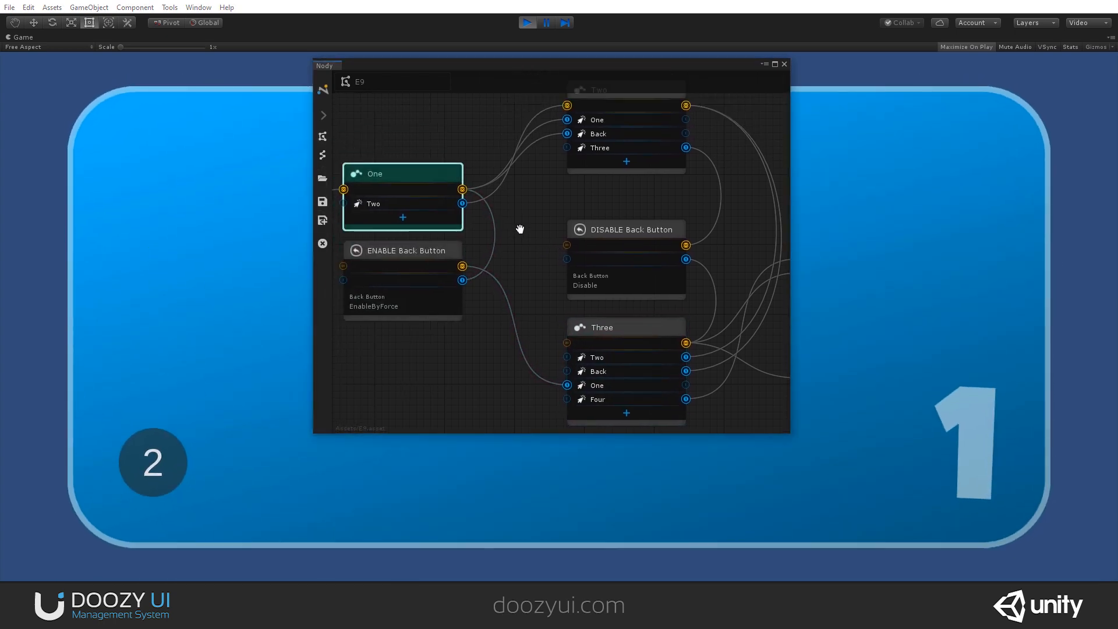
Test the re-enabled back button by going to view 2 and back to view 1 twice, ending on view 2
click(176, 451)
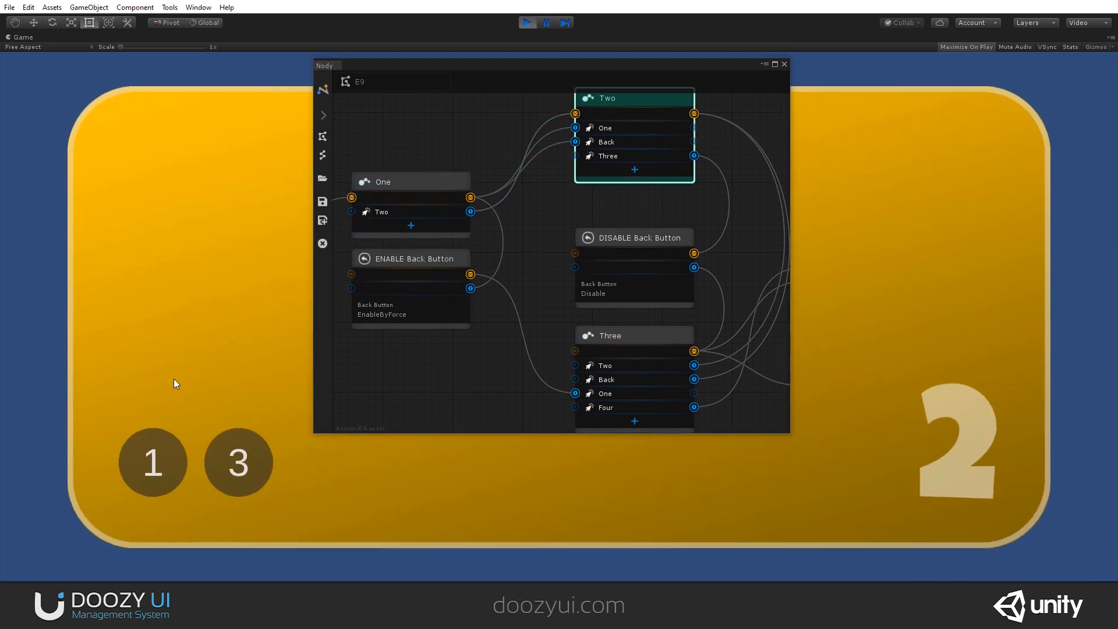
key(Escape)
click(158, 452)
key(Escape)
click(160, 447)
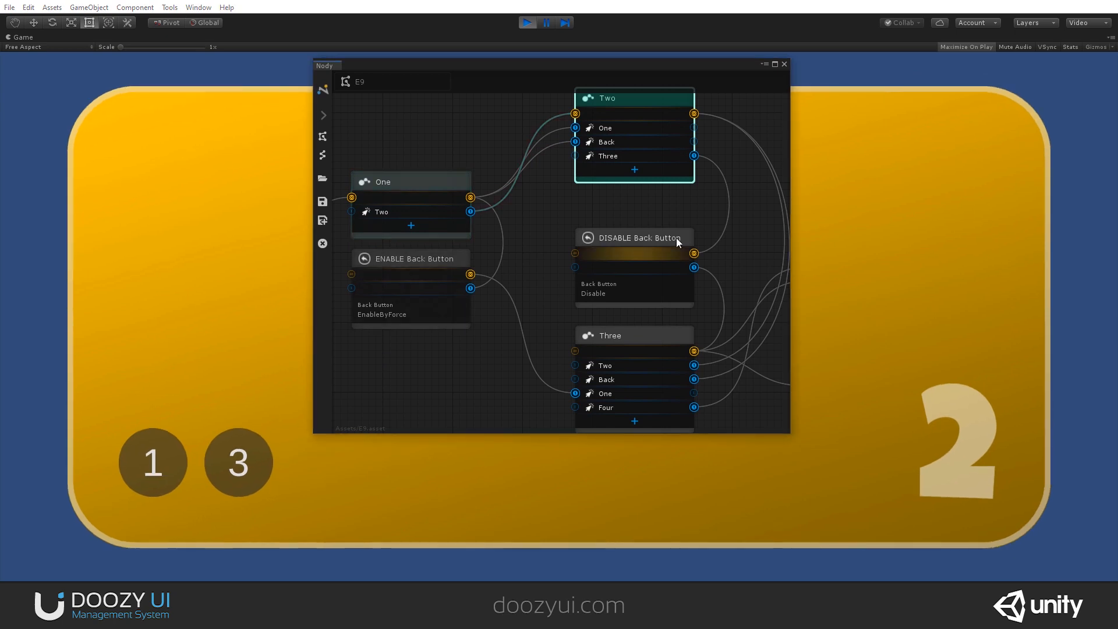
Restore the Game view from its maximized state while play mode keeps running
click(1113, 39)
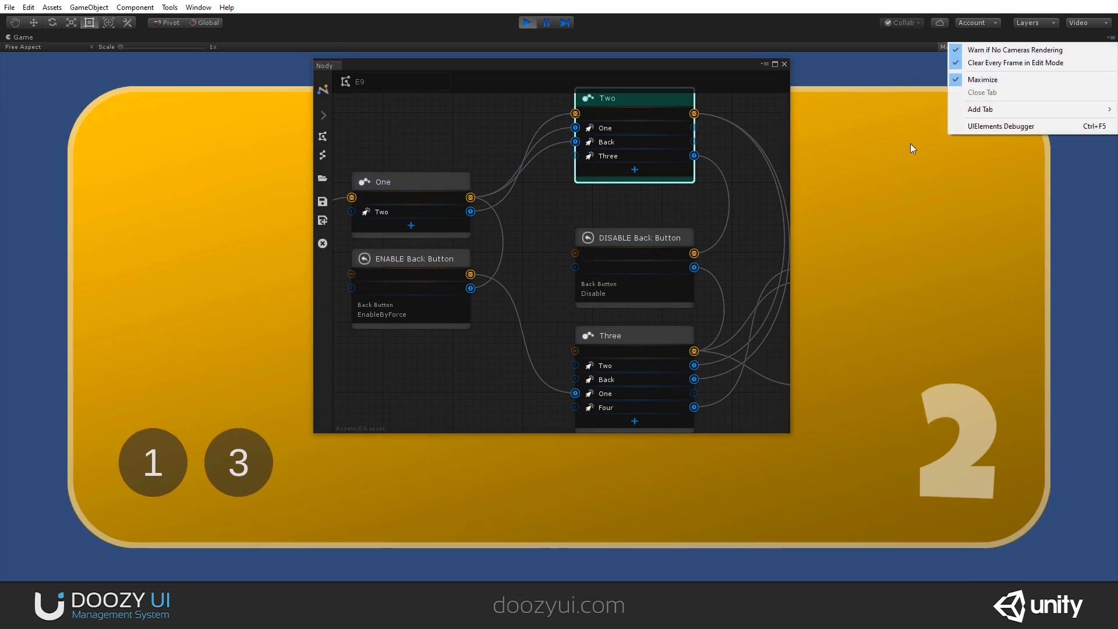
click(1116, 59)
click(1112, 39)
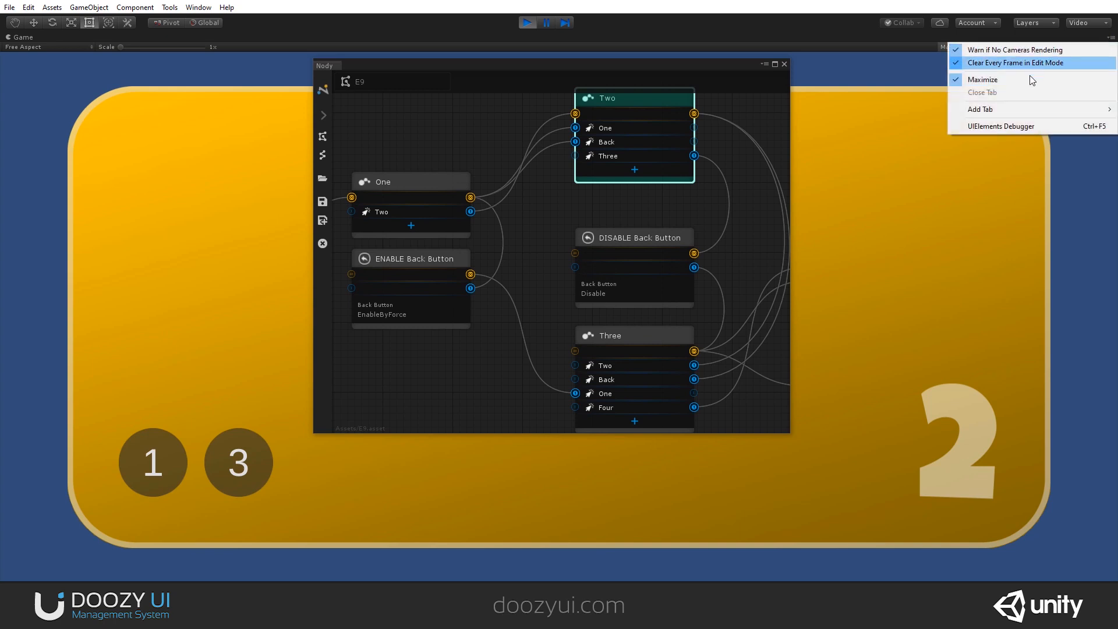
click(1029, 80)
Turn on Debug Mode for the DISABLE and ENABLE Back Button nodes and examine both in the graph
click(655, 240)
drag(645, 74, 564, 89)
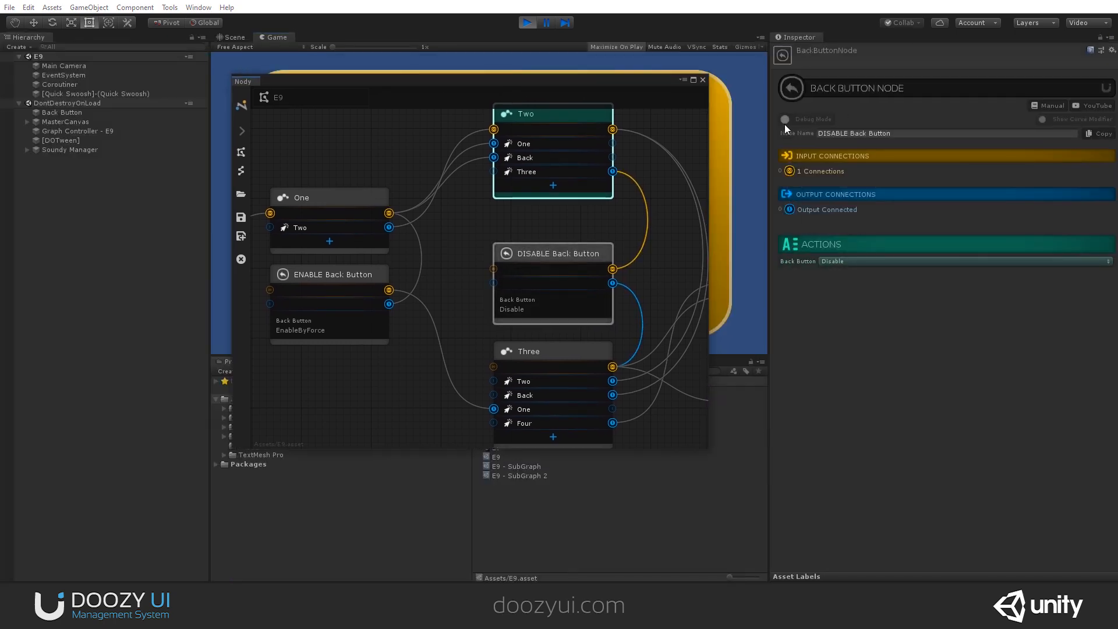
click(303, 274)
click(796, 120)
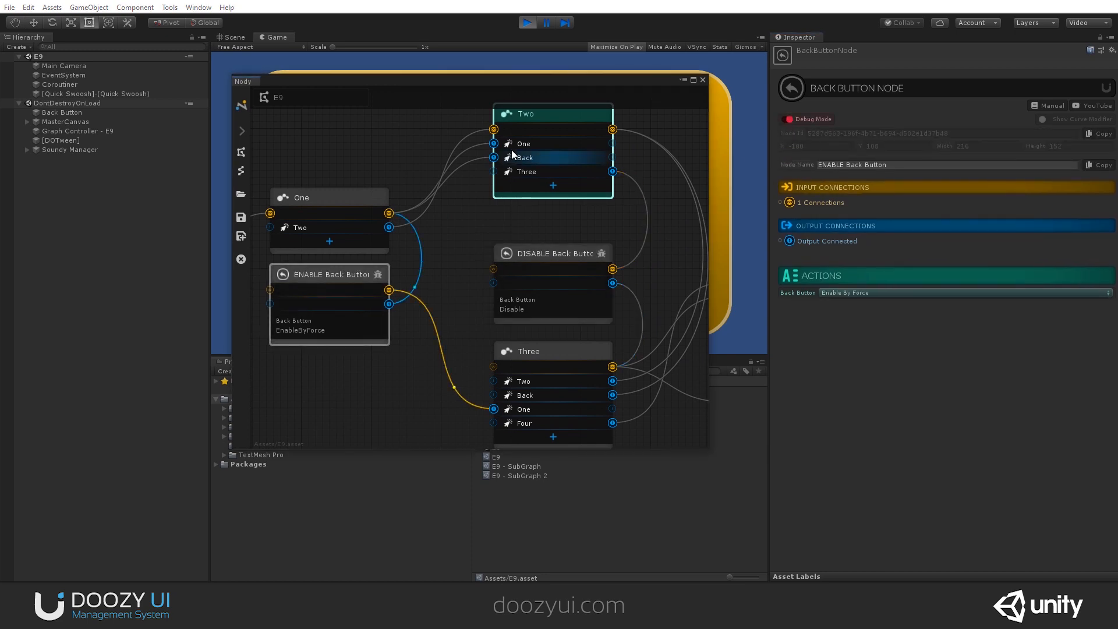
click(539, 253)
scroll(344, 280, up, 5)
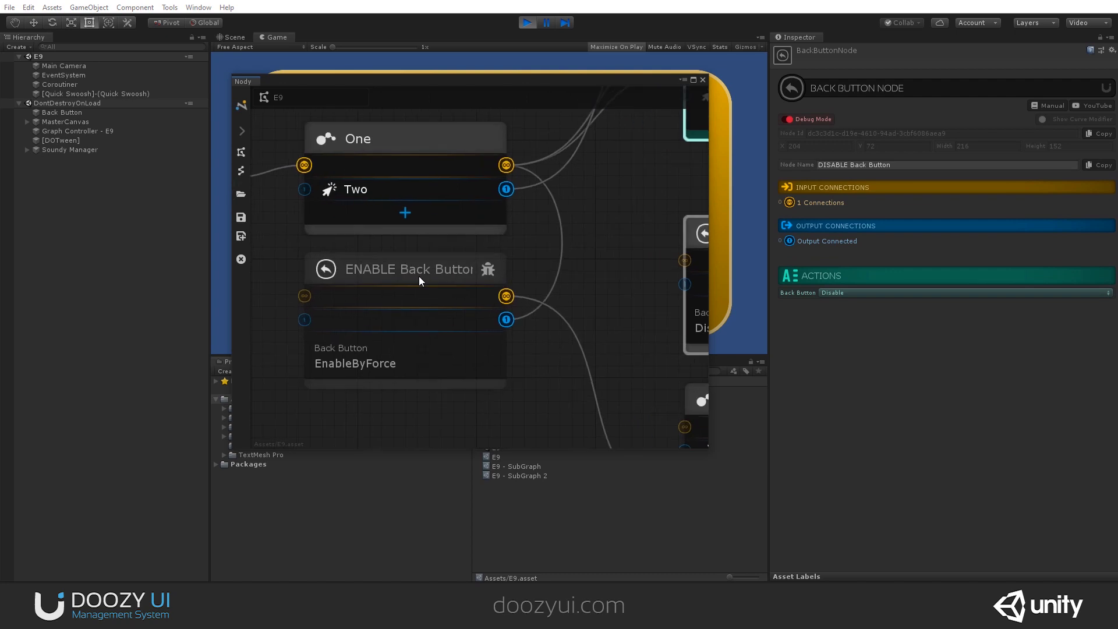
scroll(492, 261, down, 5)
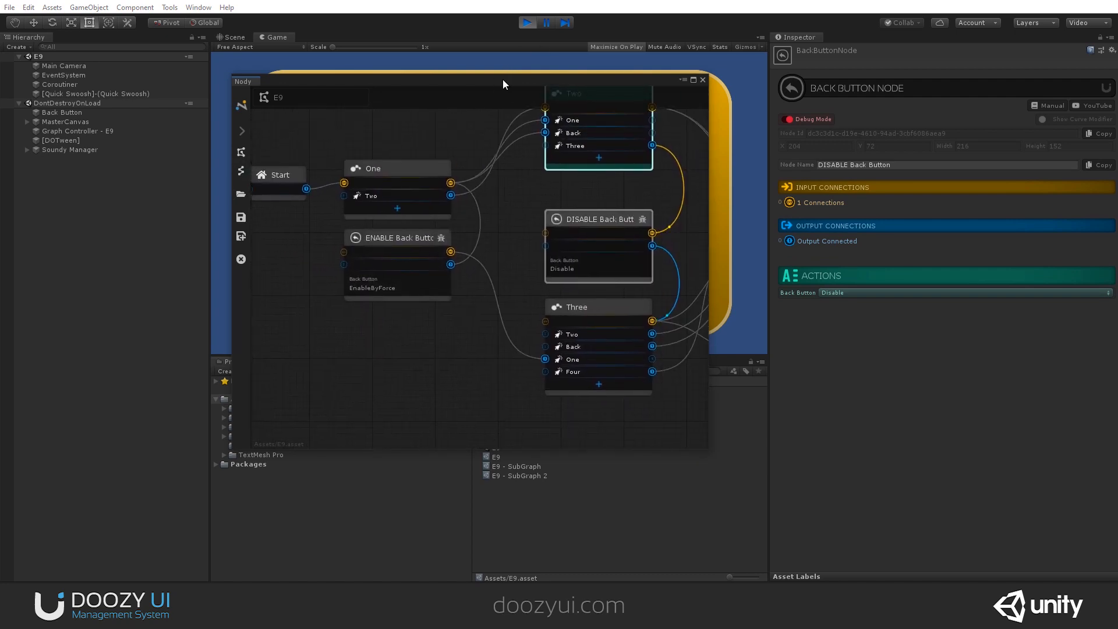
Move the Nody graph window clear of the Game view and show the Console beneath the running game
click(760, 36)
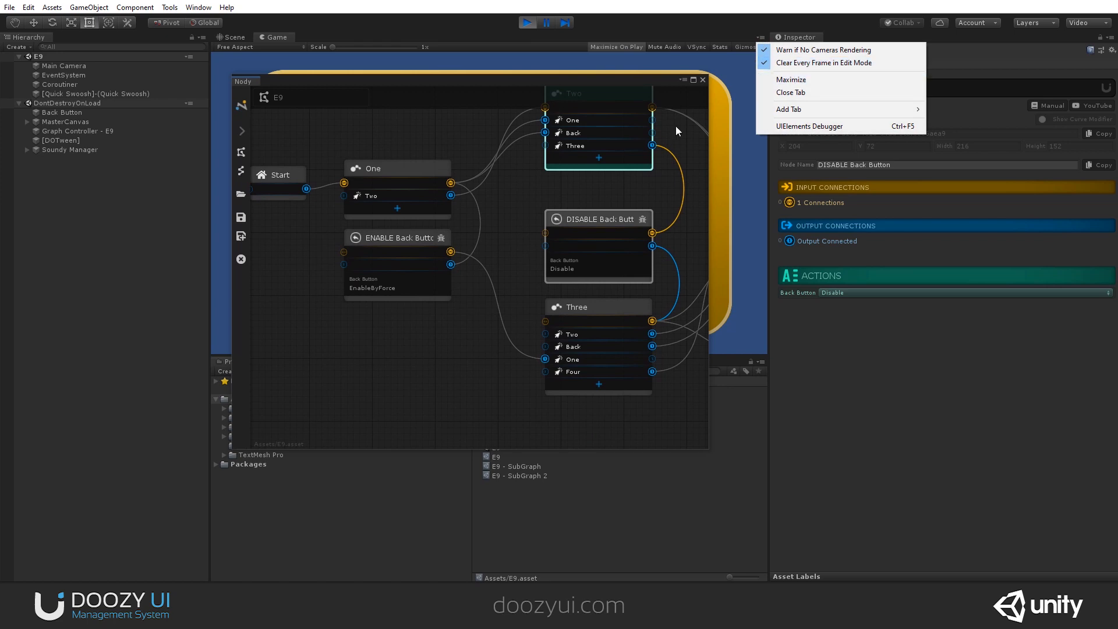
click(504, 86)
click(685, 184)
drag(393, 79, 393, 93)
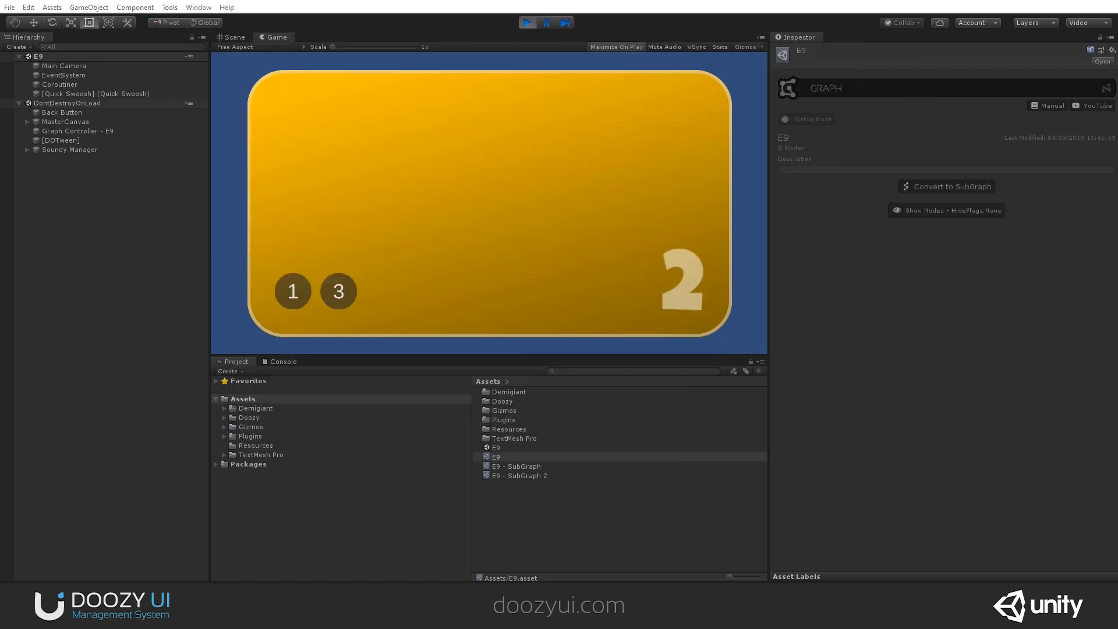
click(282, 361)
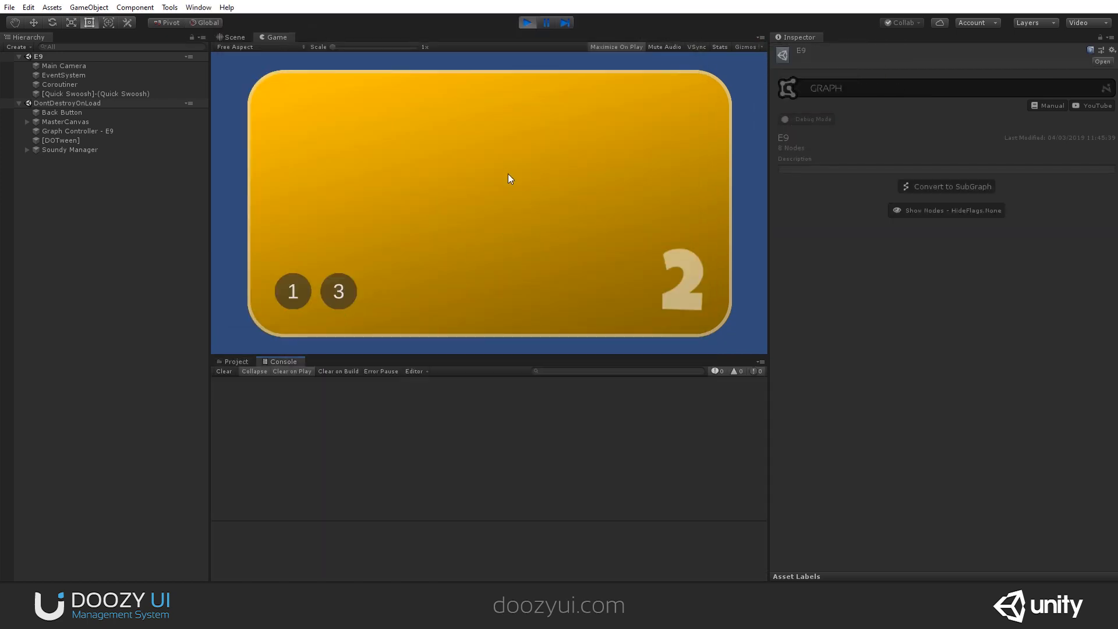
From view 2, visit views 1, 2, 3, 1 and 2 in the game to log the DISABLE and ENABLE nodes' debug messages
click(291, 292)
click(290, 295)
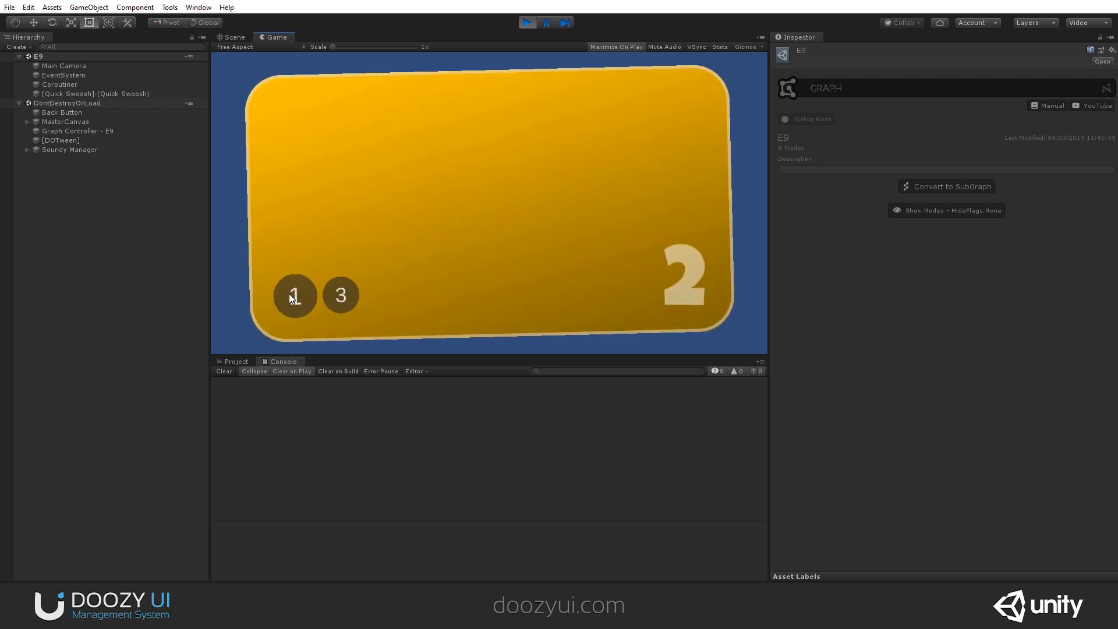
click(340, 296)
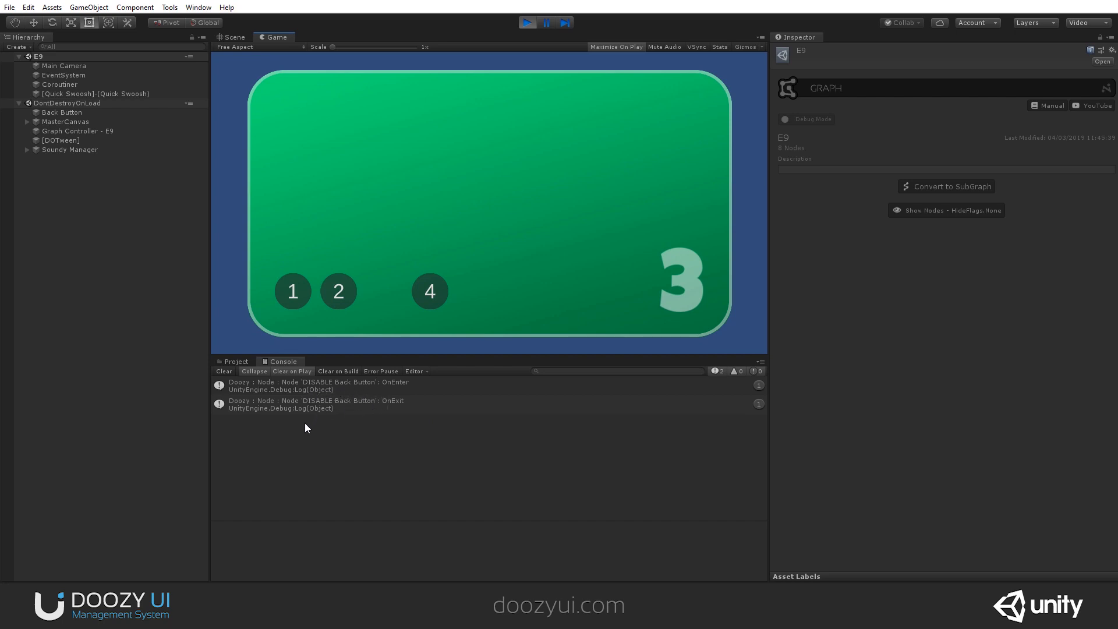
click(281, 297)
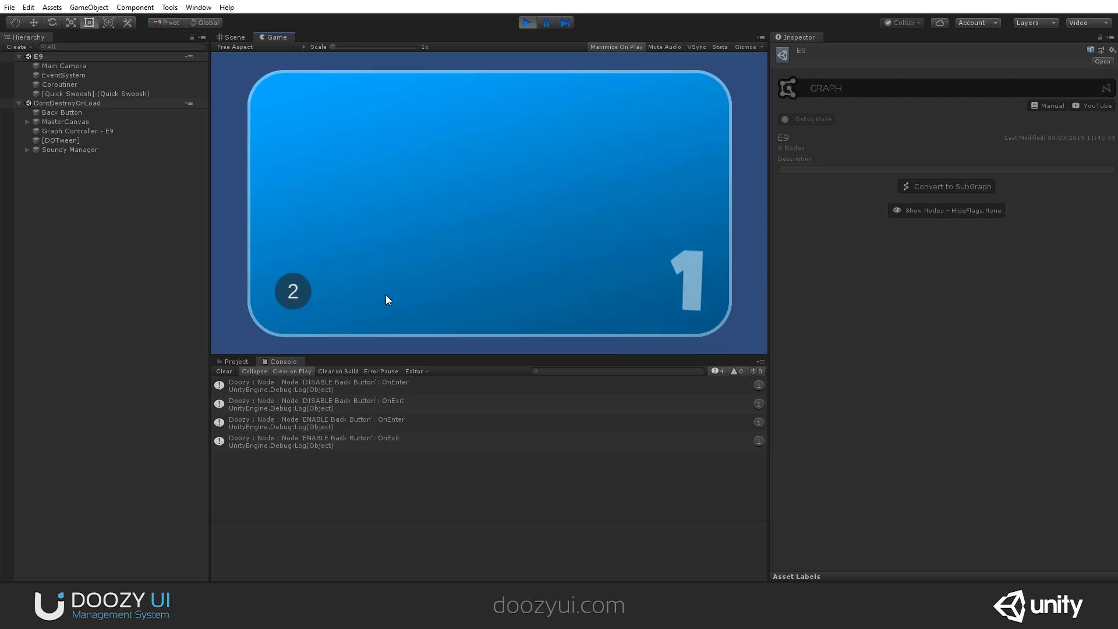
click(306, 285)
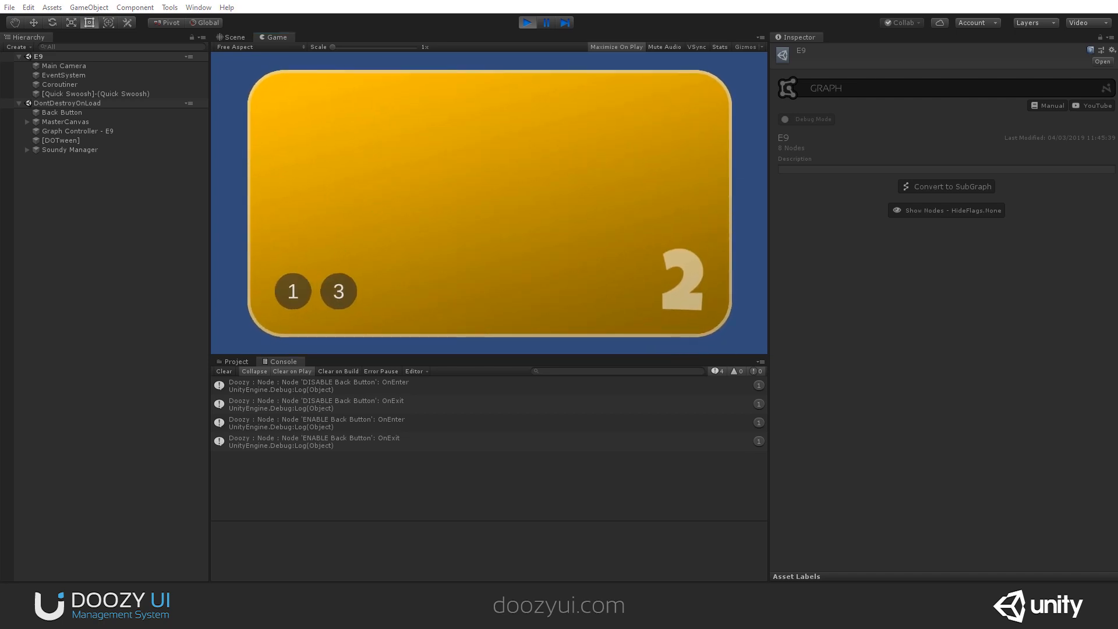
Bring the Nody graph window back, maximize the Game view, and place the graph over its upper middle area
drag(466, 0, 379, 225)
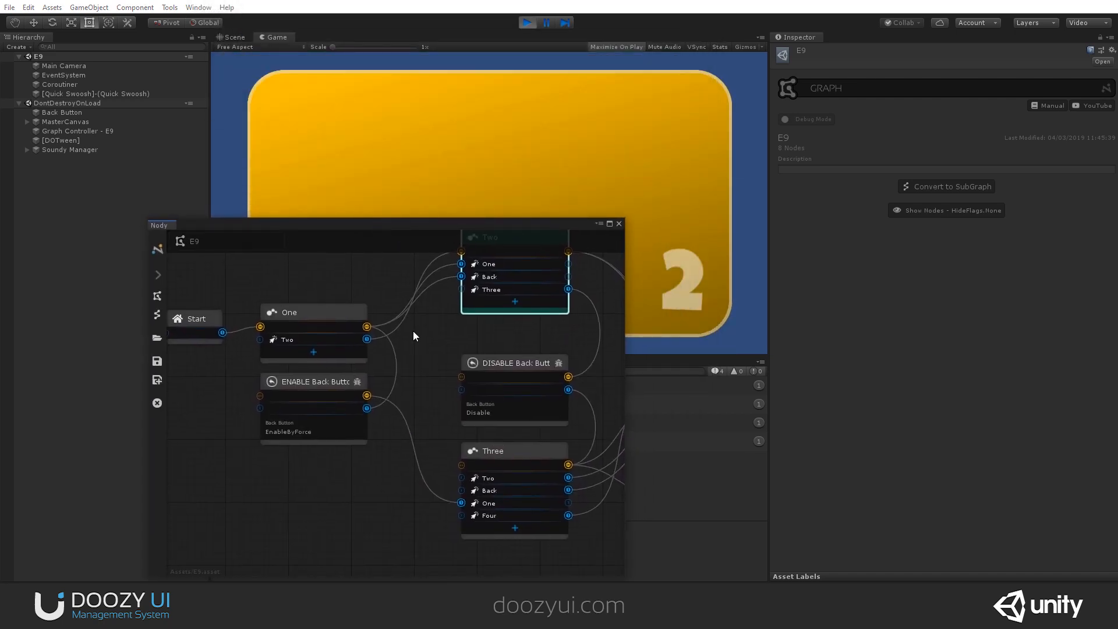
middle_drag(399, 375, 391, 429)
drag(515, 222, 567, 194)
click(761, 37)
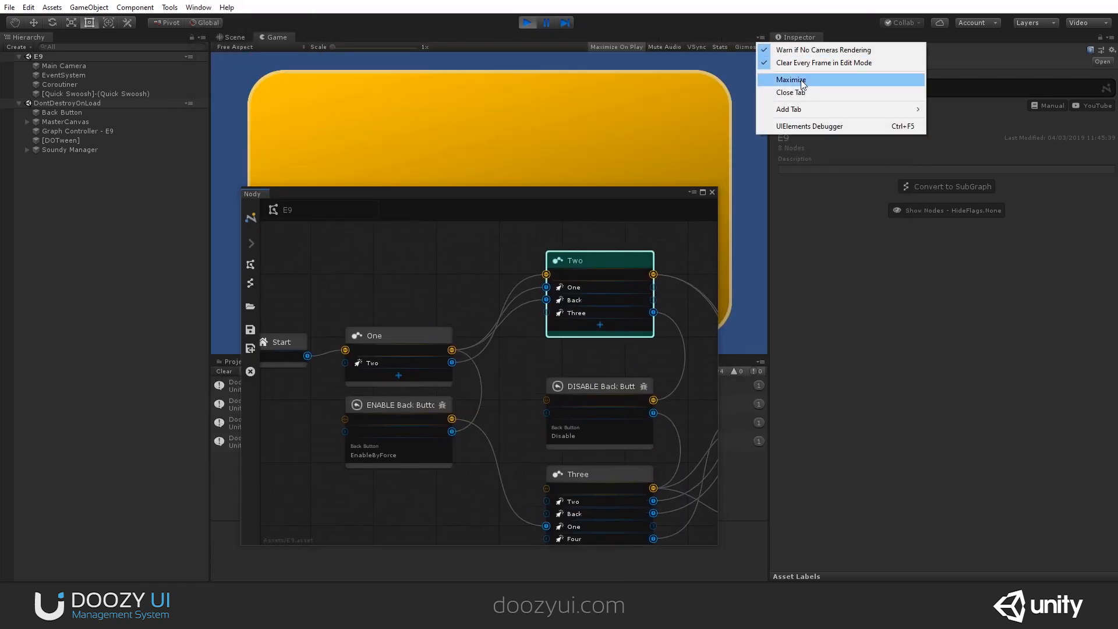
click(775, 80)
drag(454, 190, 519, 73)
Select the DISABLE Back Button node, go to view 3 through it, return to view 2, and go to view 3 again
click(676, 263)
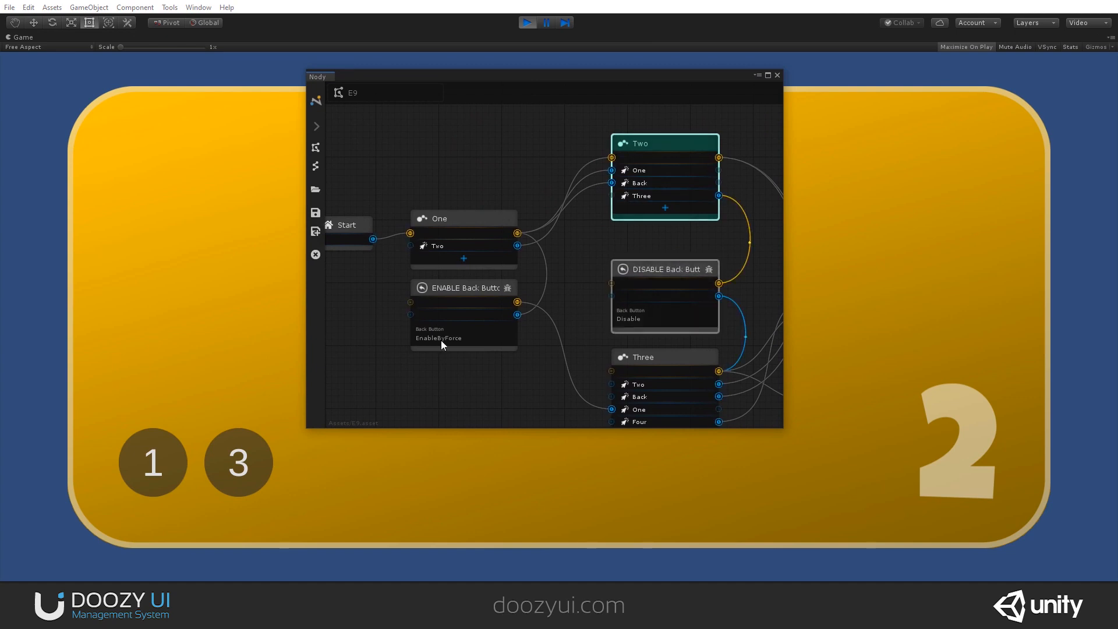
click(250, 463)
middle_drag(543, 219, 498, 214)
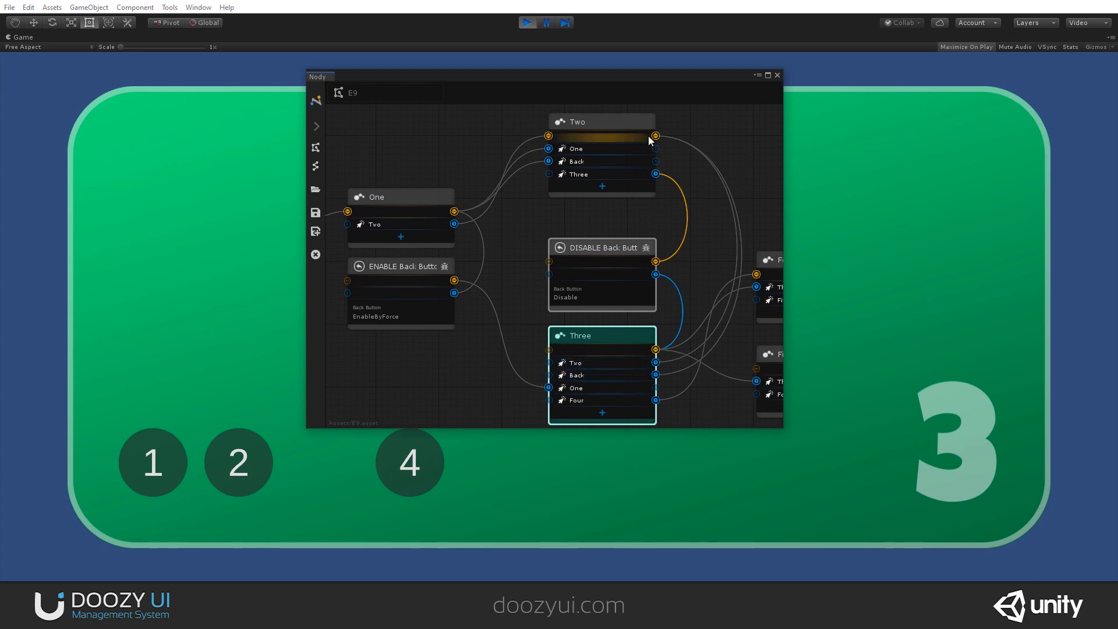
click(233, 464)
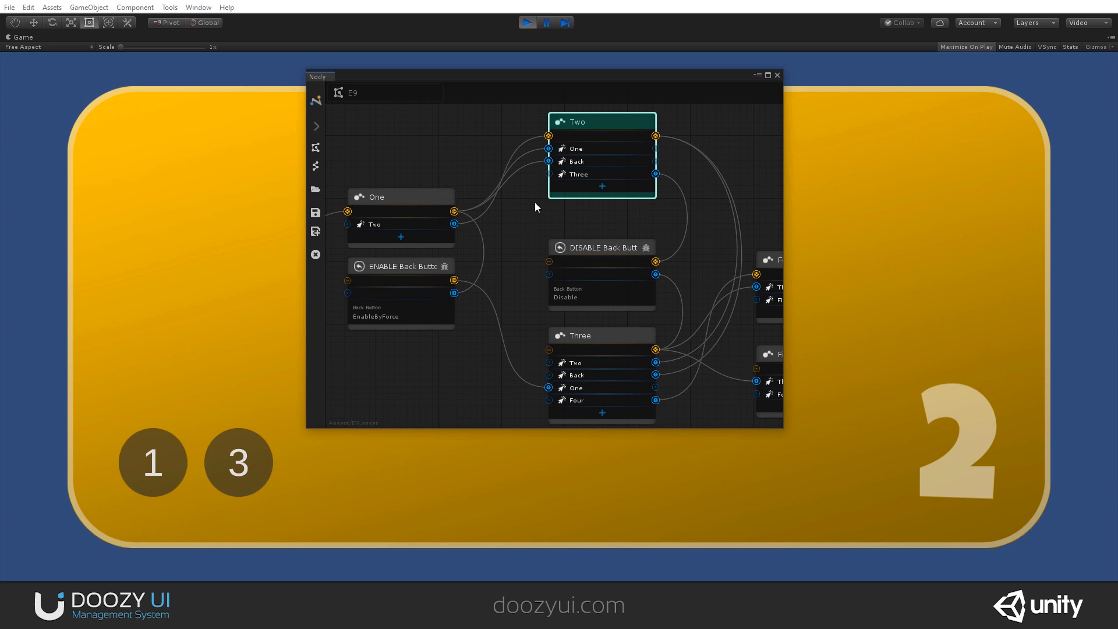
click(223, 465)
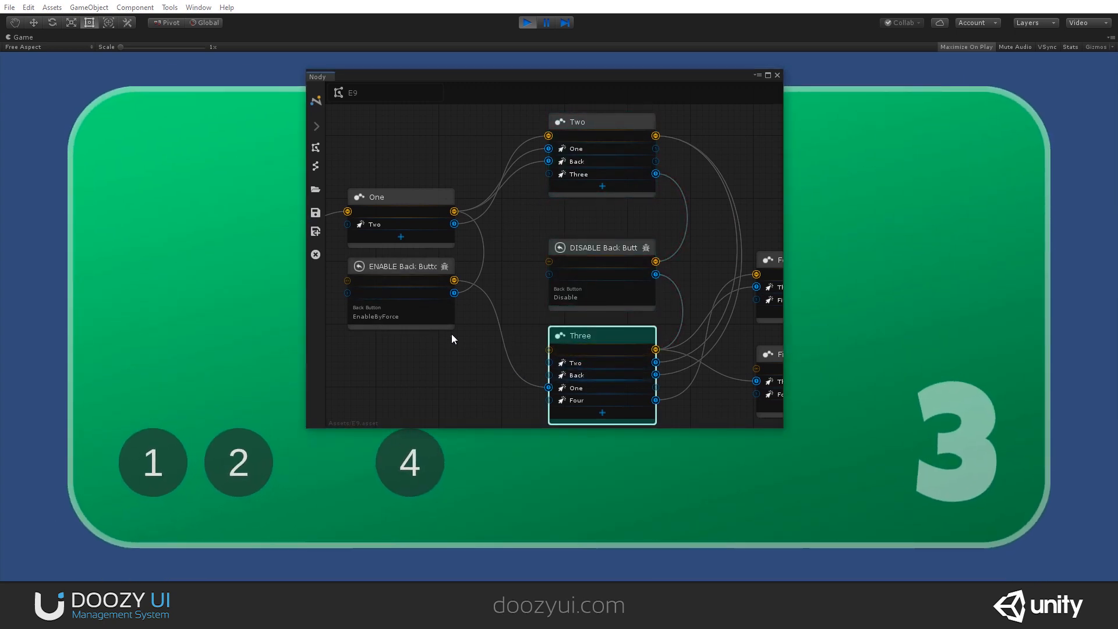
Return to view 1 via the ENABLE node, then test the back button between views 2 and 1, ending on view 2
click(160, 463)
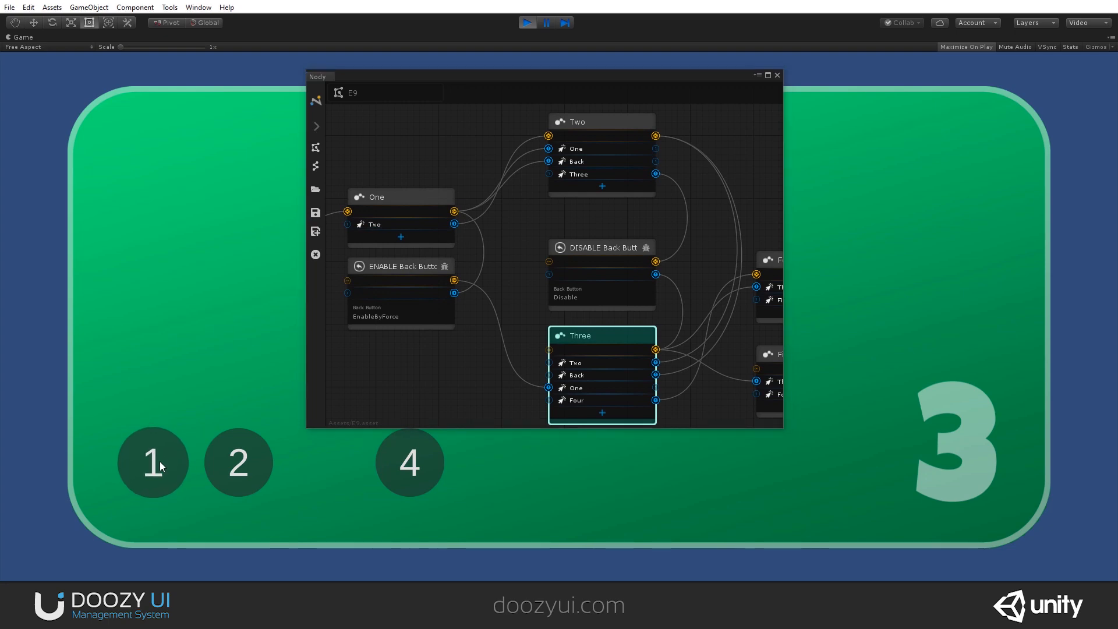
click(160, 461)
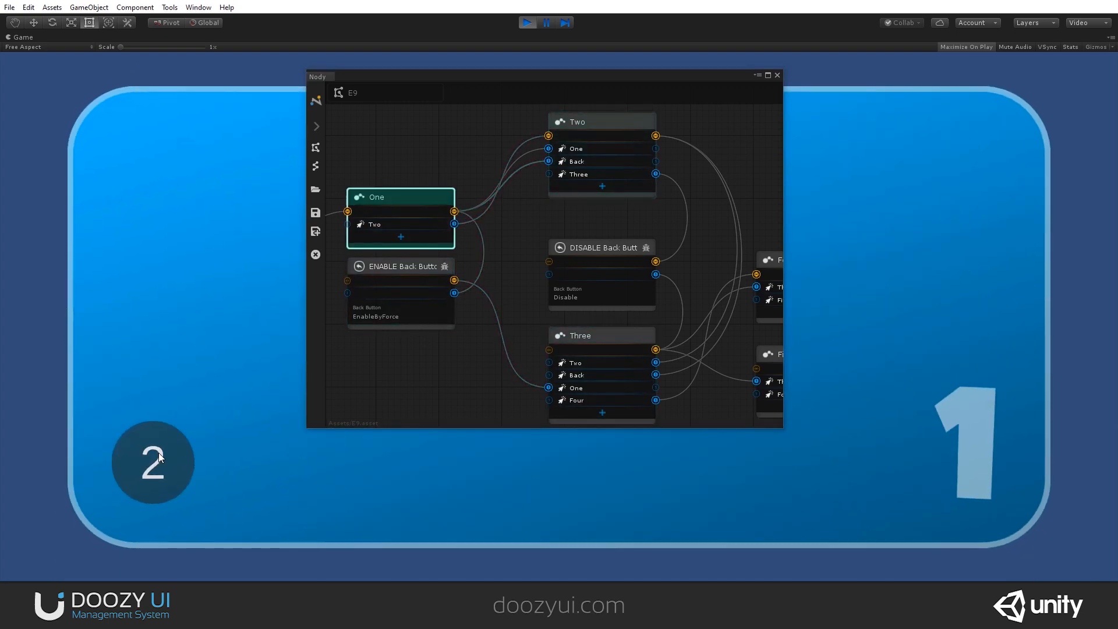
click(158, 454)
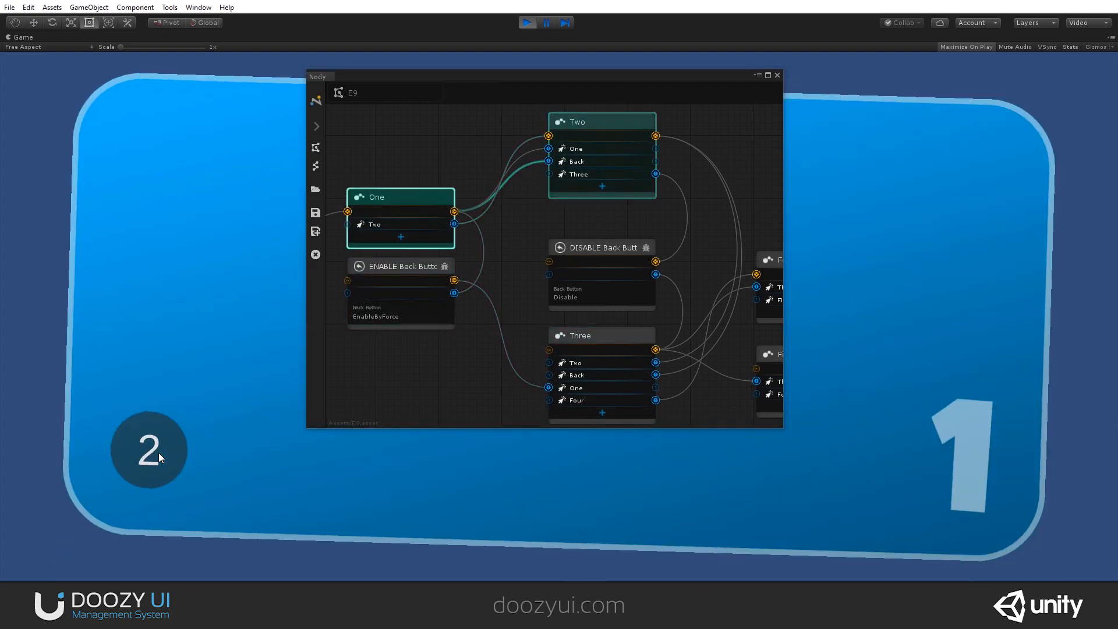
click(159, 457)
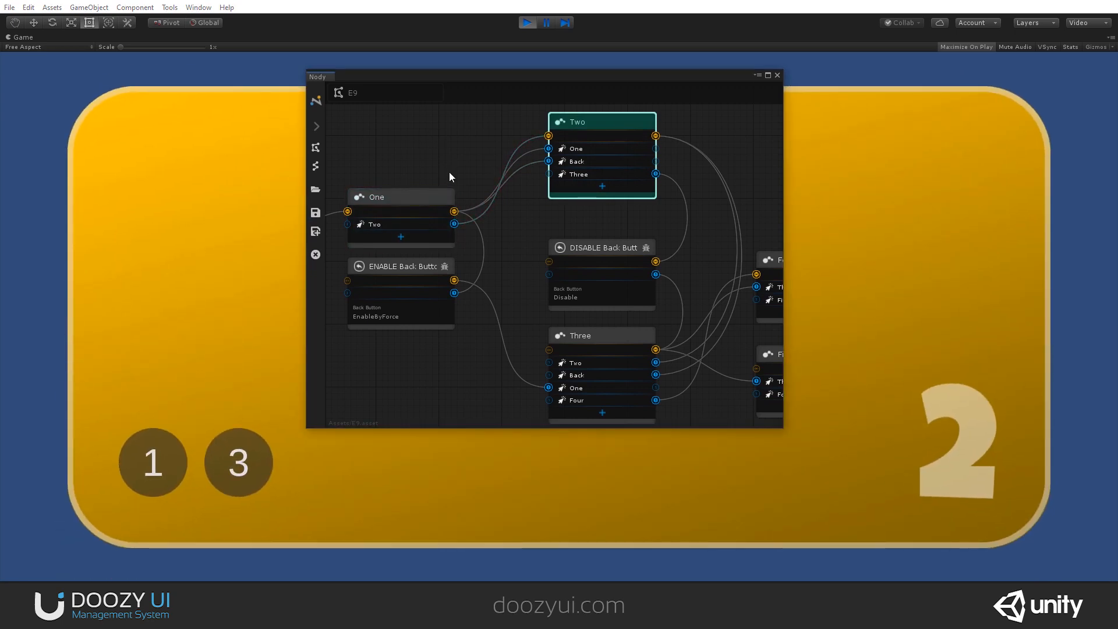